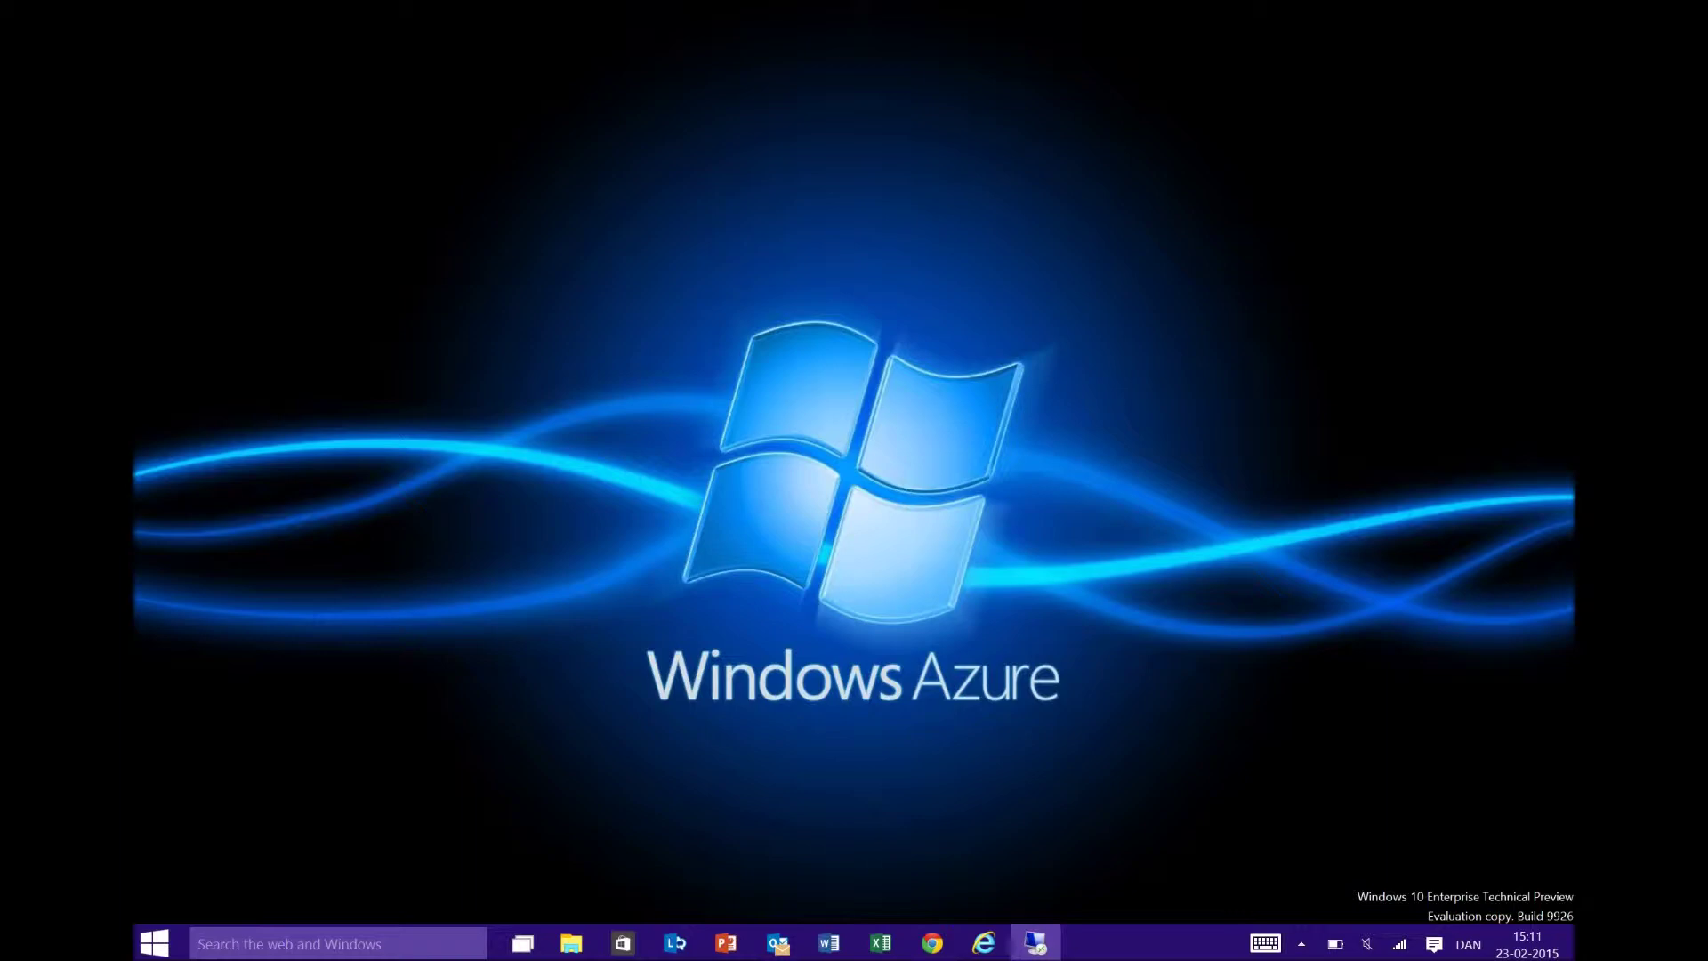
{"action": "key", "text": "alt+Tab"}
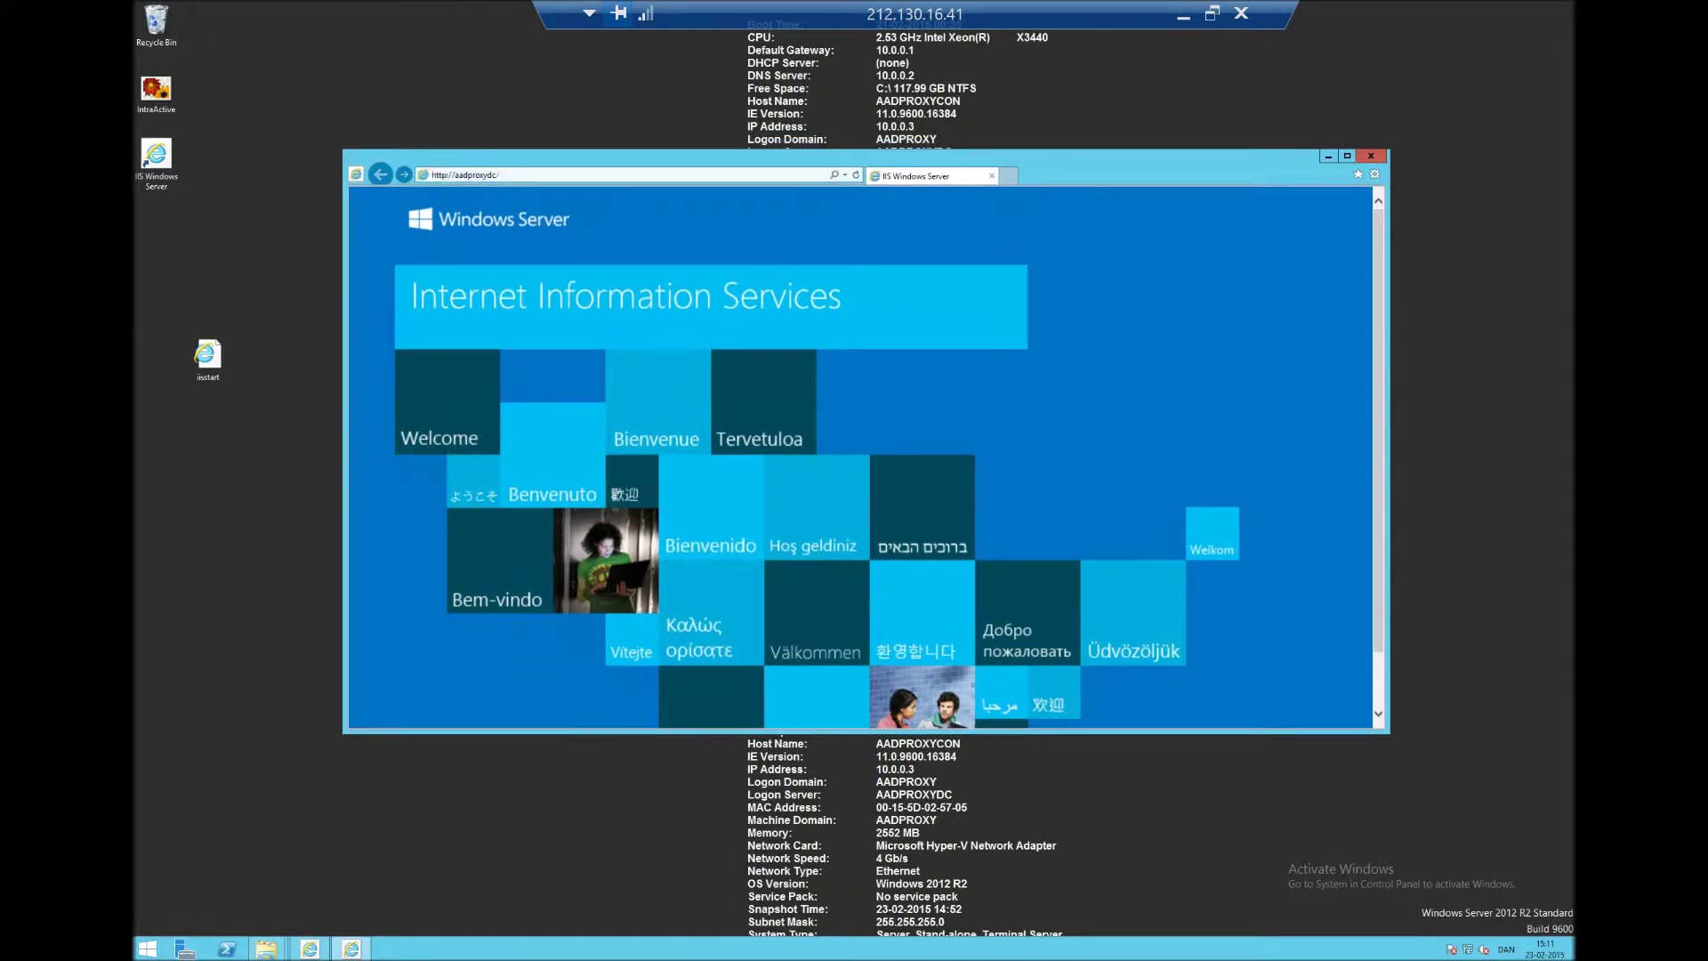
{"action": "left_click", "coordinate": [465, 175]}
{"action": "left_click", "coordinate": [445, 175]}
{"action": "left_click_drag", "start_coordinate": [455, 174], "coordinate": [500, 174]}
{"action": "type", "text": "intran"}
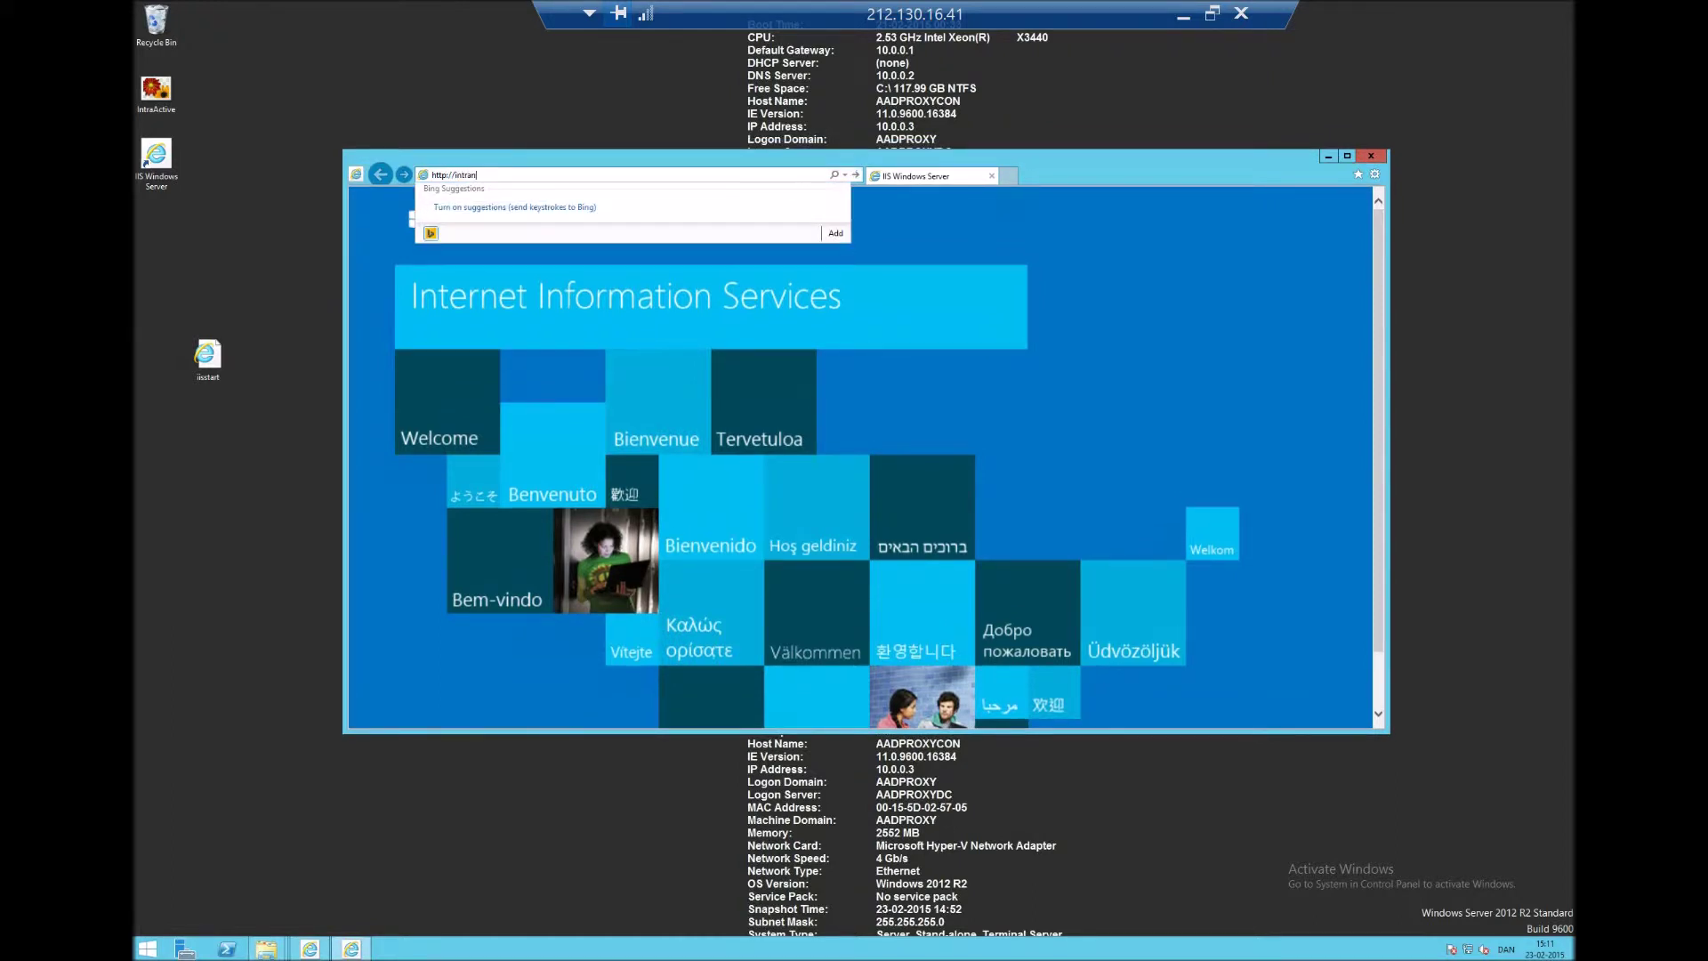
{"action": "key", "text": "Escape"}
{"action": "key", "text": "Escape"}
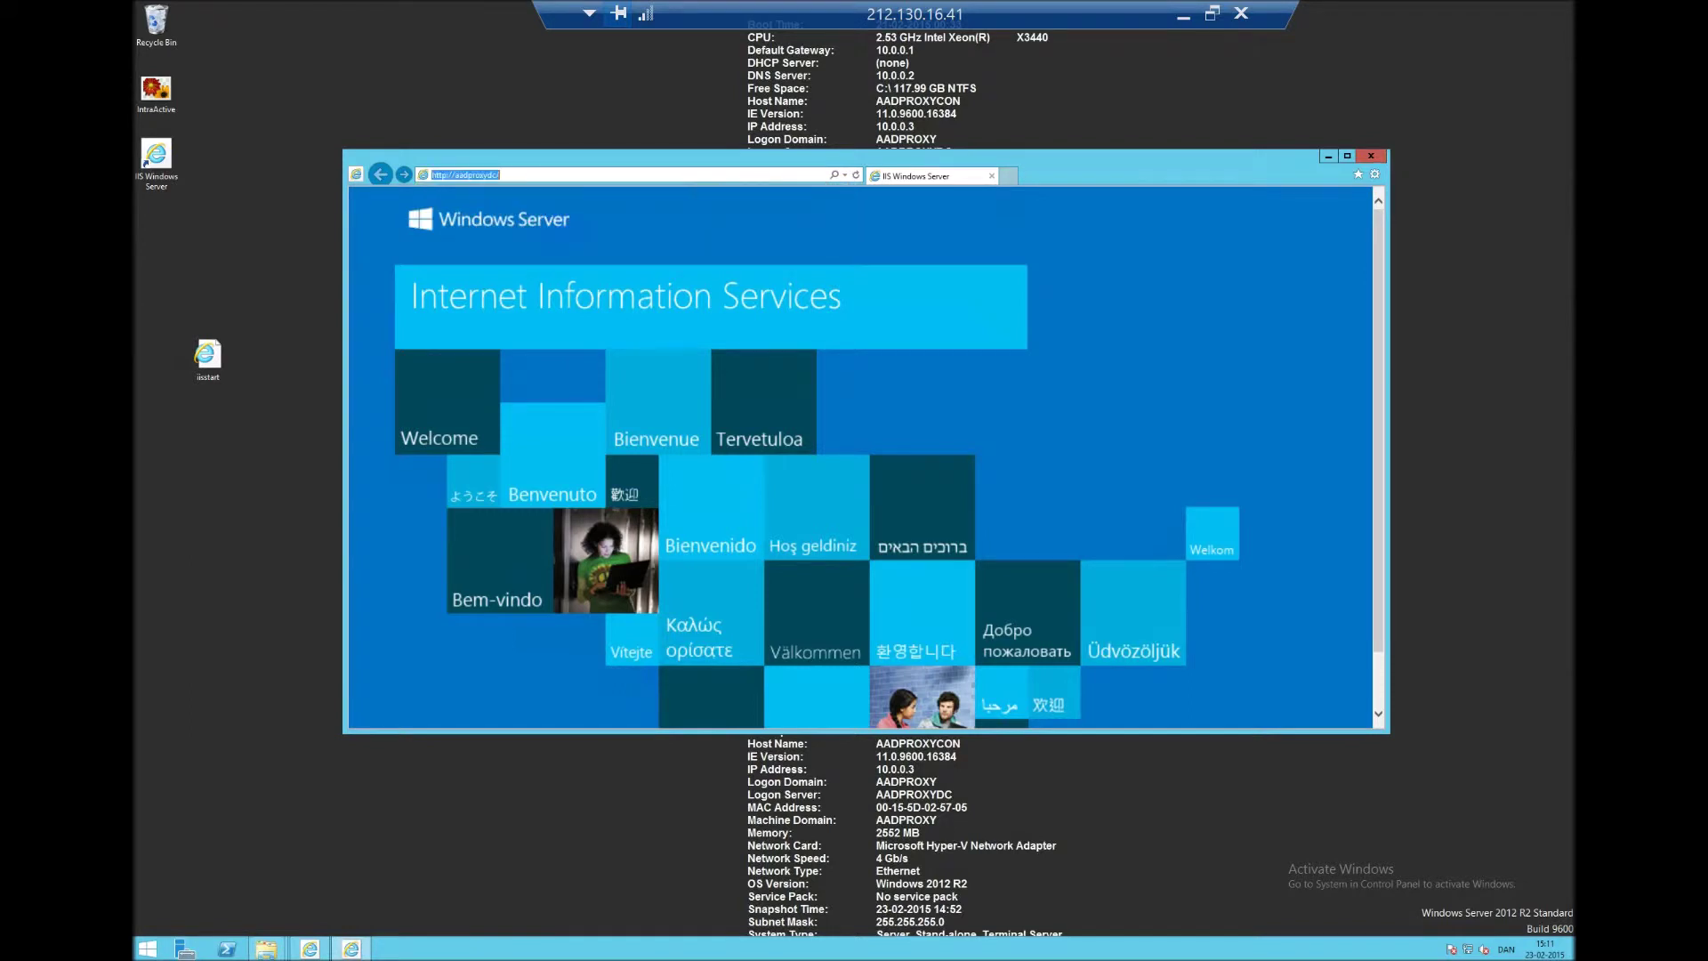
{"action": "left_click", "coordinate": [500, 175]}
{"action": "left_click_drag", "start_coordinate": [500, 175], "coordinate": [440, 174]}
{"action": "left_click", "coordinate": [500, 174]}
{"action": "left_click_drag", "start_coordinate": [500, 174], "coordinate": [445, 174]}
{"action": "left_click", "coordinate": [500, 175]}
{"action": "left_click", "coordinate": [266, 949]}
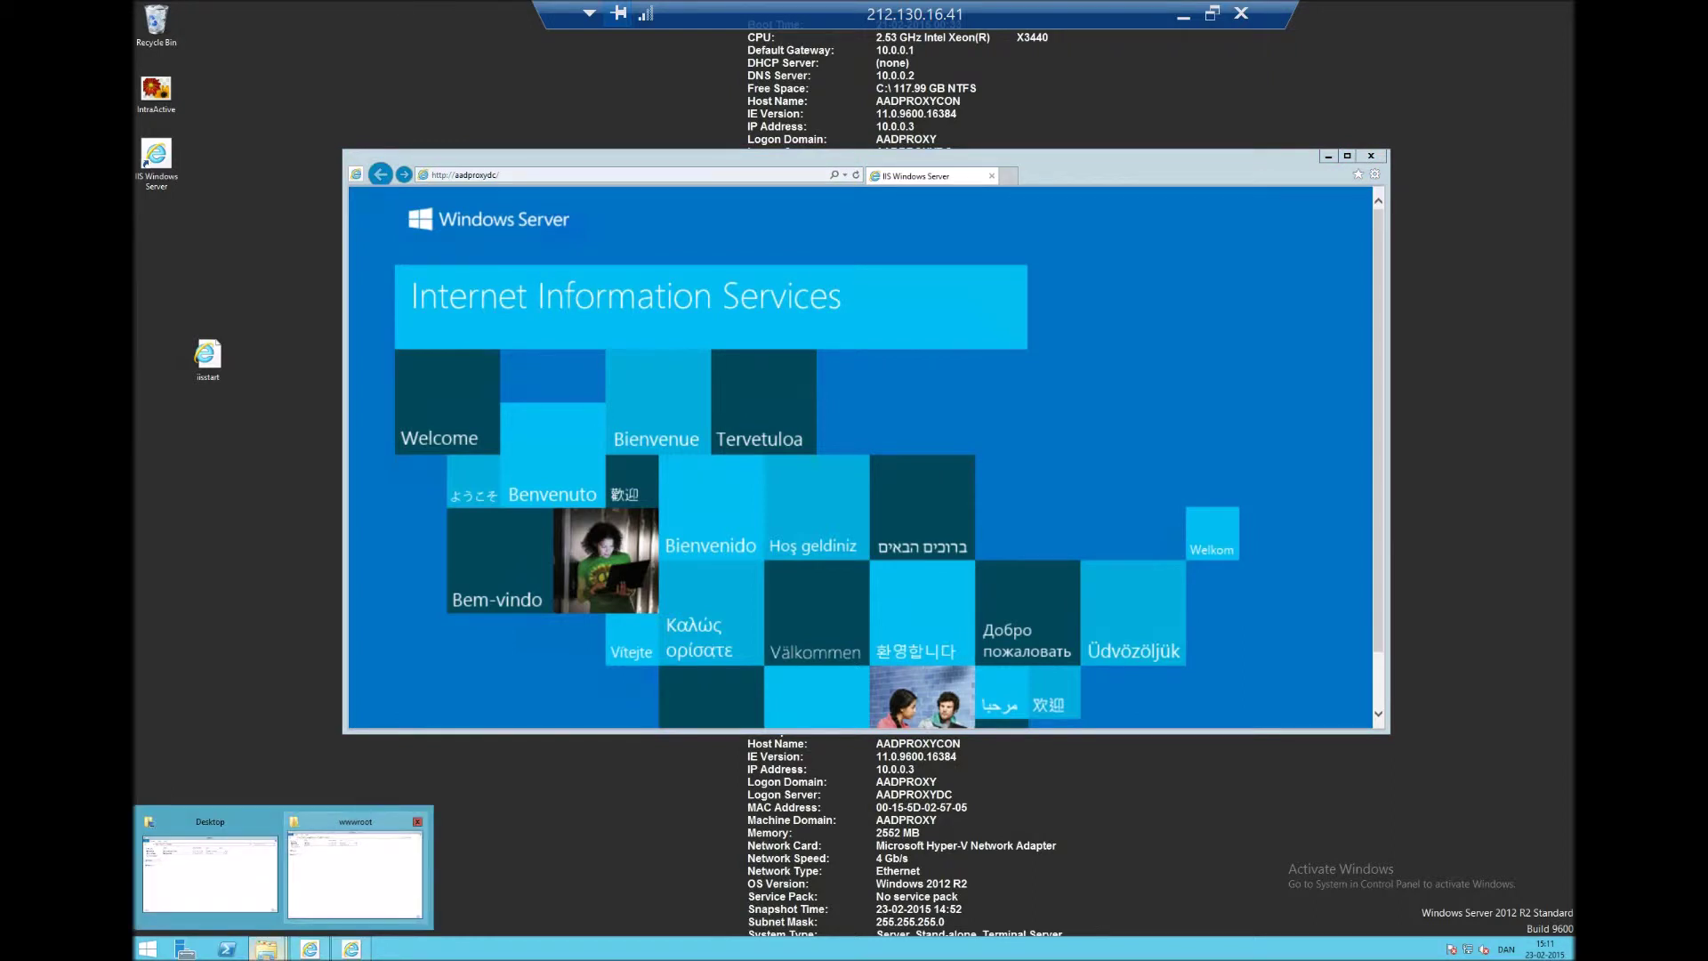
- Minimize the wwwroot window and open the desktop iisstart file in Notepad
{"action": "left_click", "coordinate": [355, 870]}
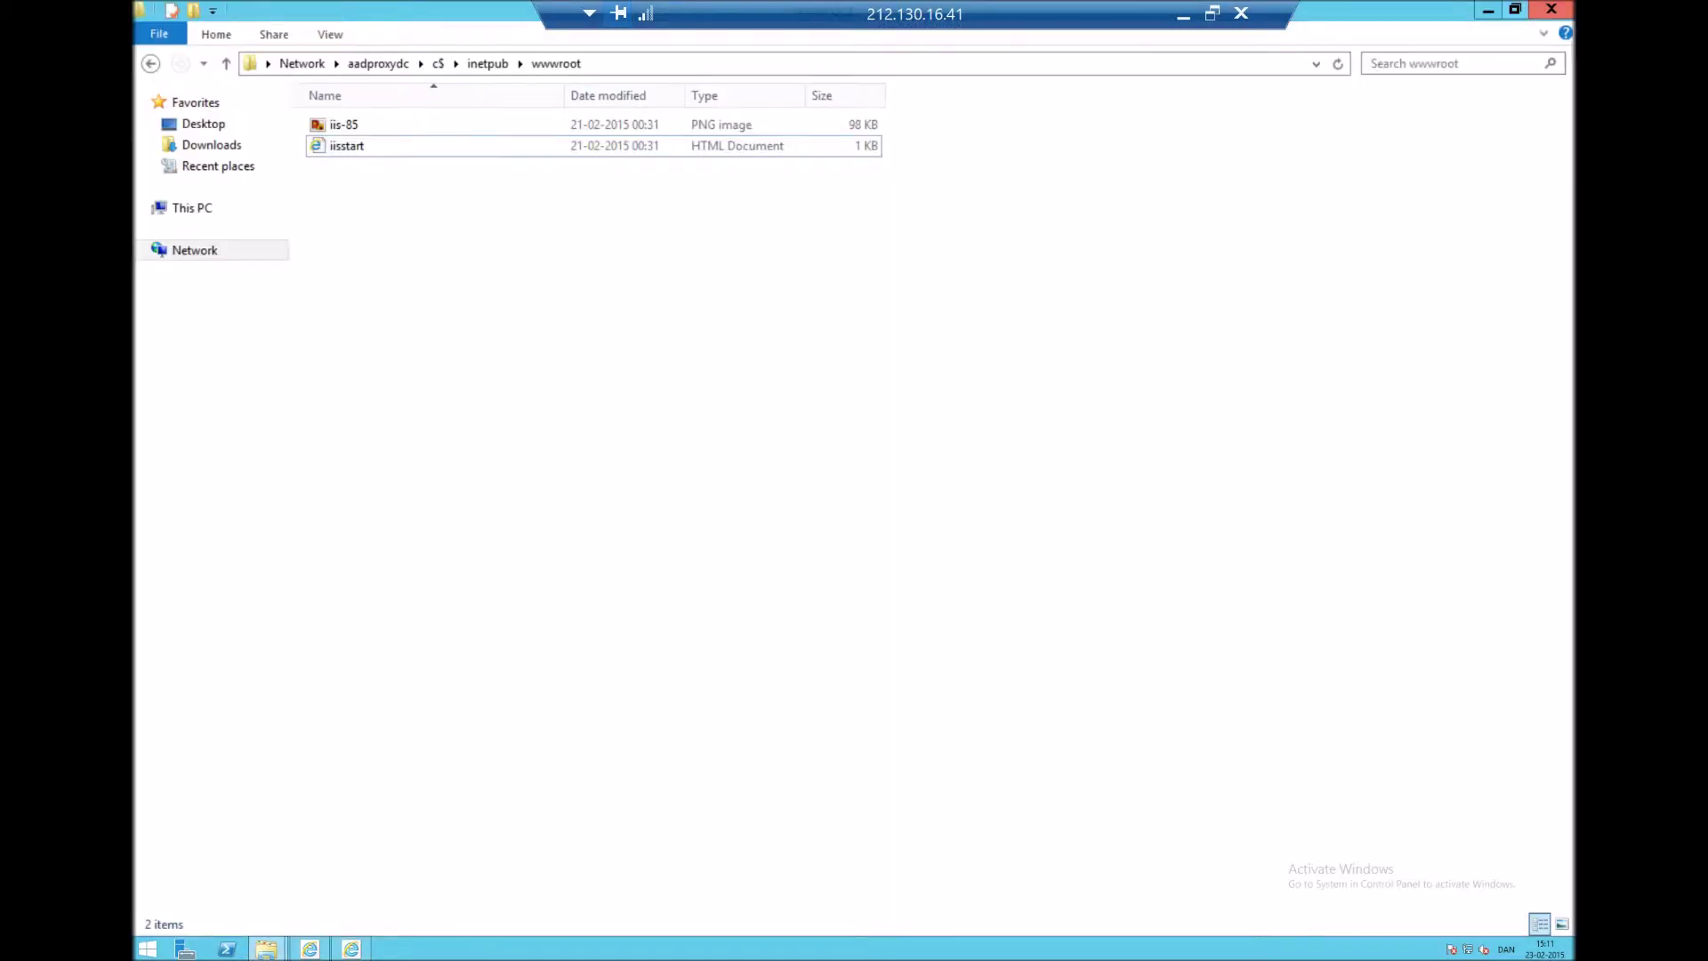
{"action": "left_click", "coordinate": [1515, 9]}
{"action": "right_click", "coordinate": [220, 354]}
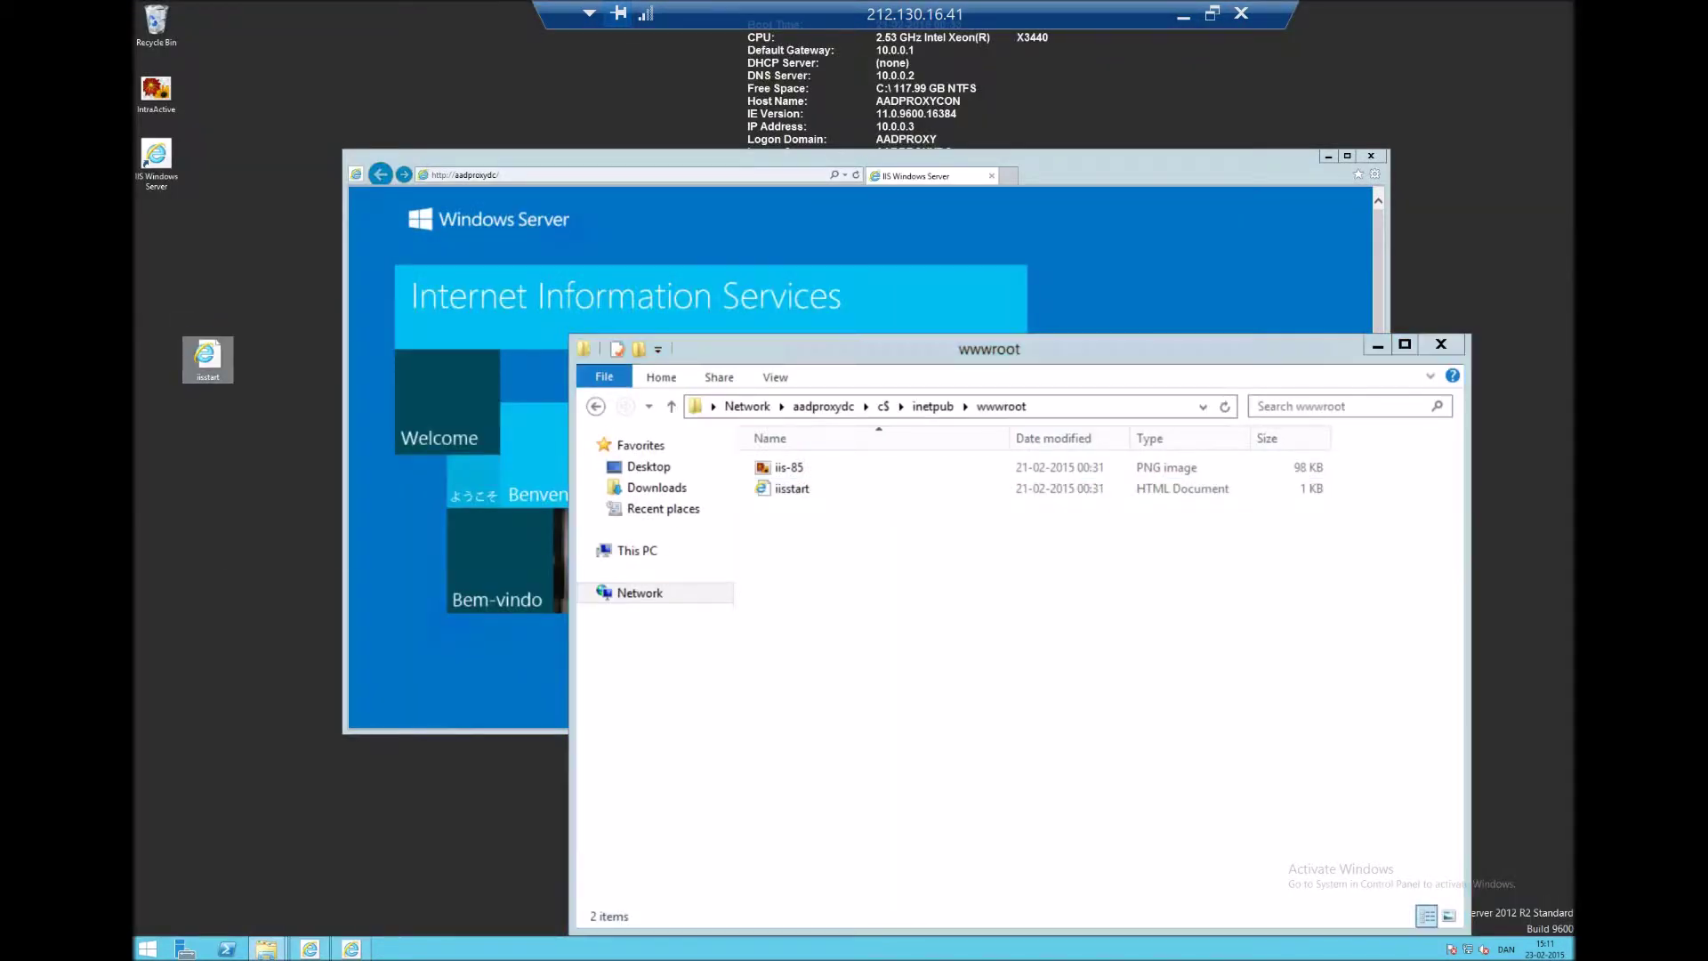
{"action": "mouse_move", "coordinate": [267, 406]}
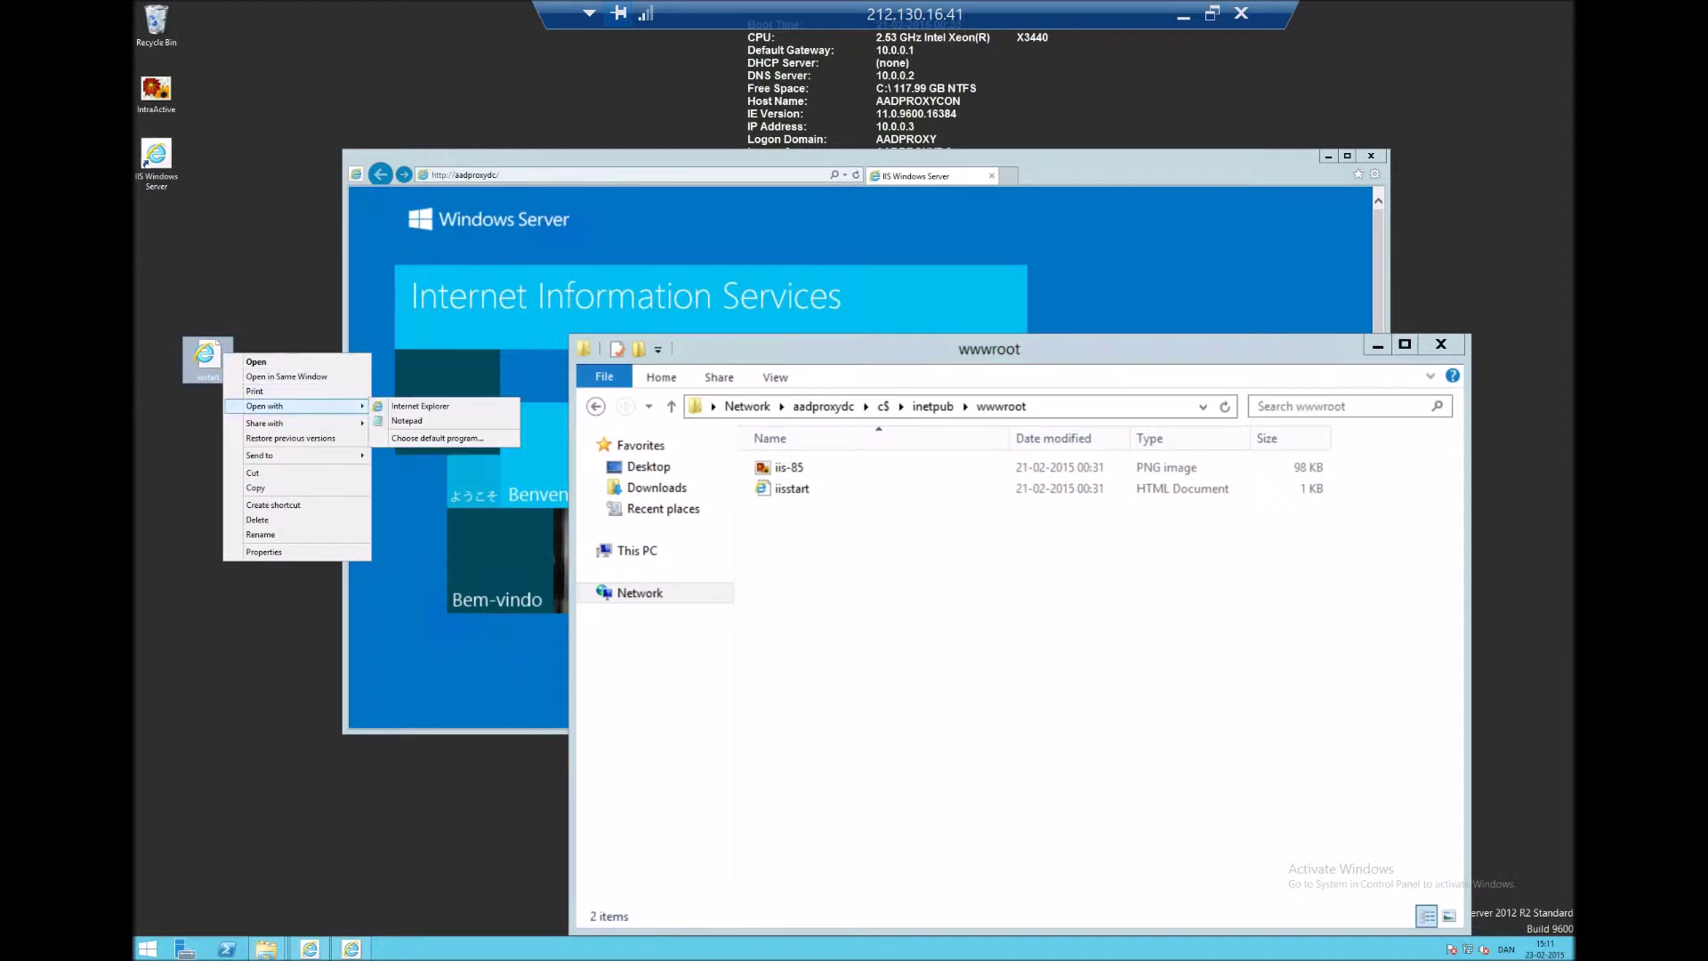
{"action": "left_click", "coordinate": [407, 421]}
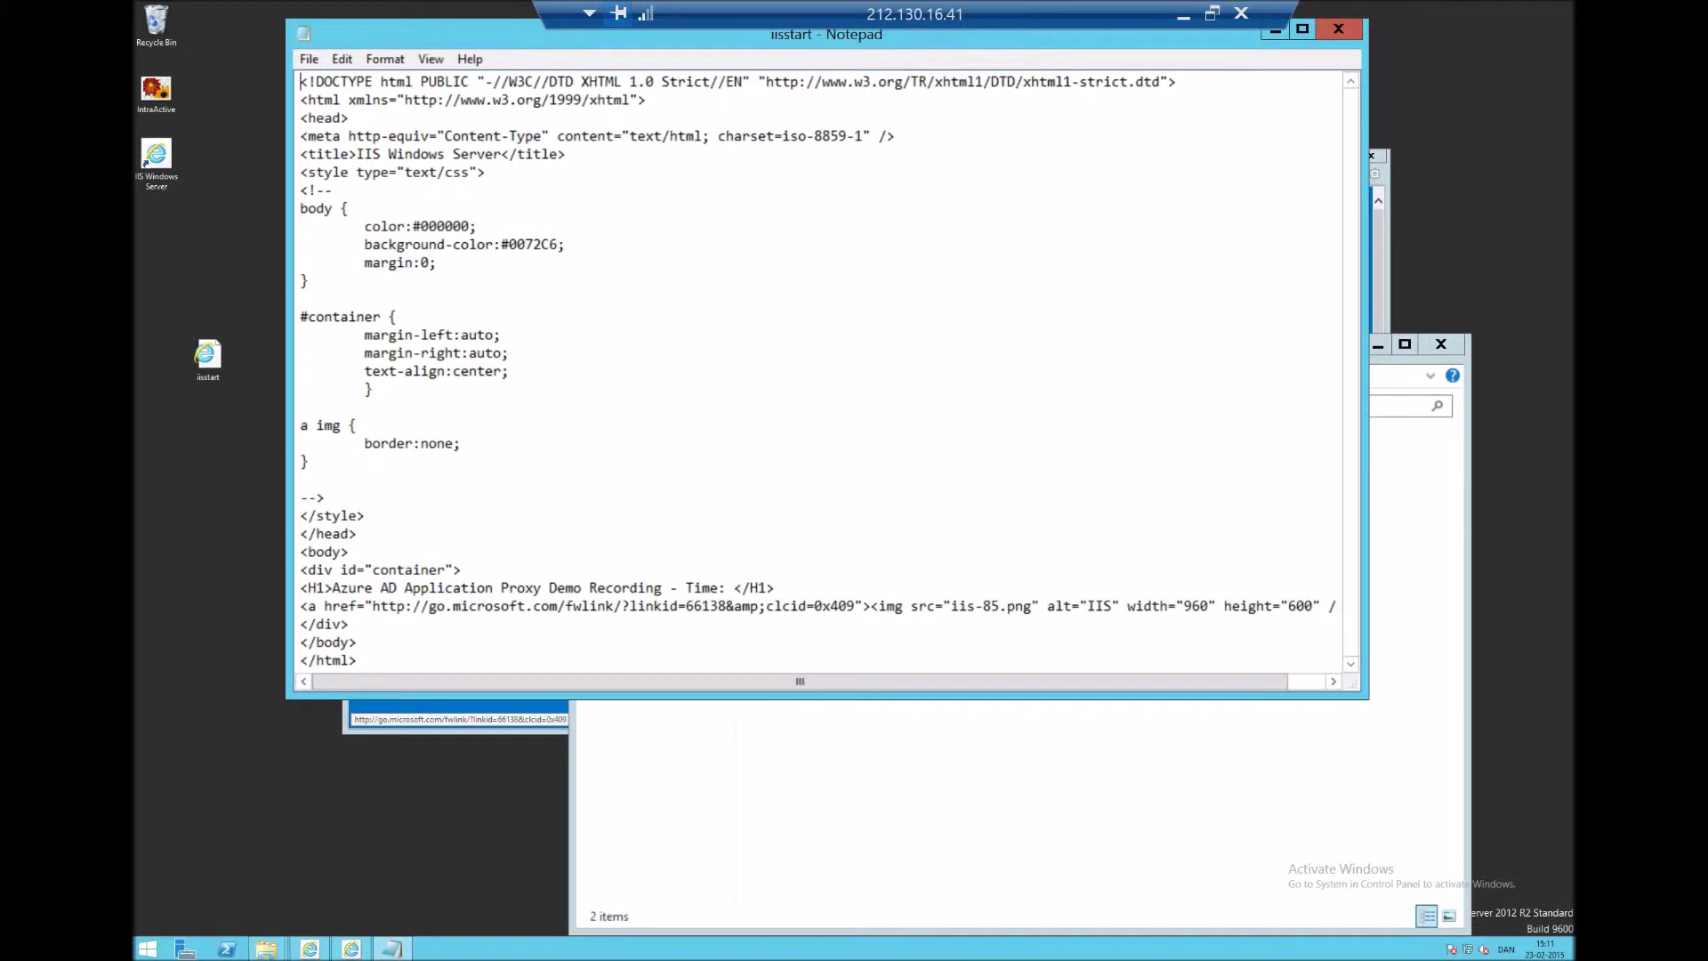
- Add 15:11 after 'Time:' in the H1 heading and save when closing Notepad
{"action": "left_click", "coordinate": [726, 587]}
{"action": "type", "text": "15:11"}
{"action": "left_click", "coordinate": [1338, 28]}
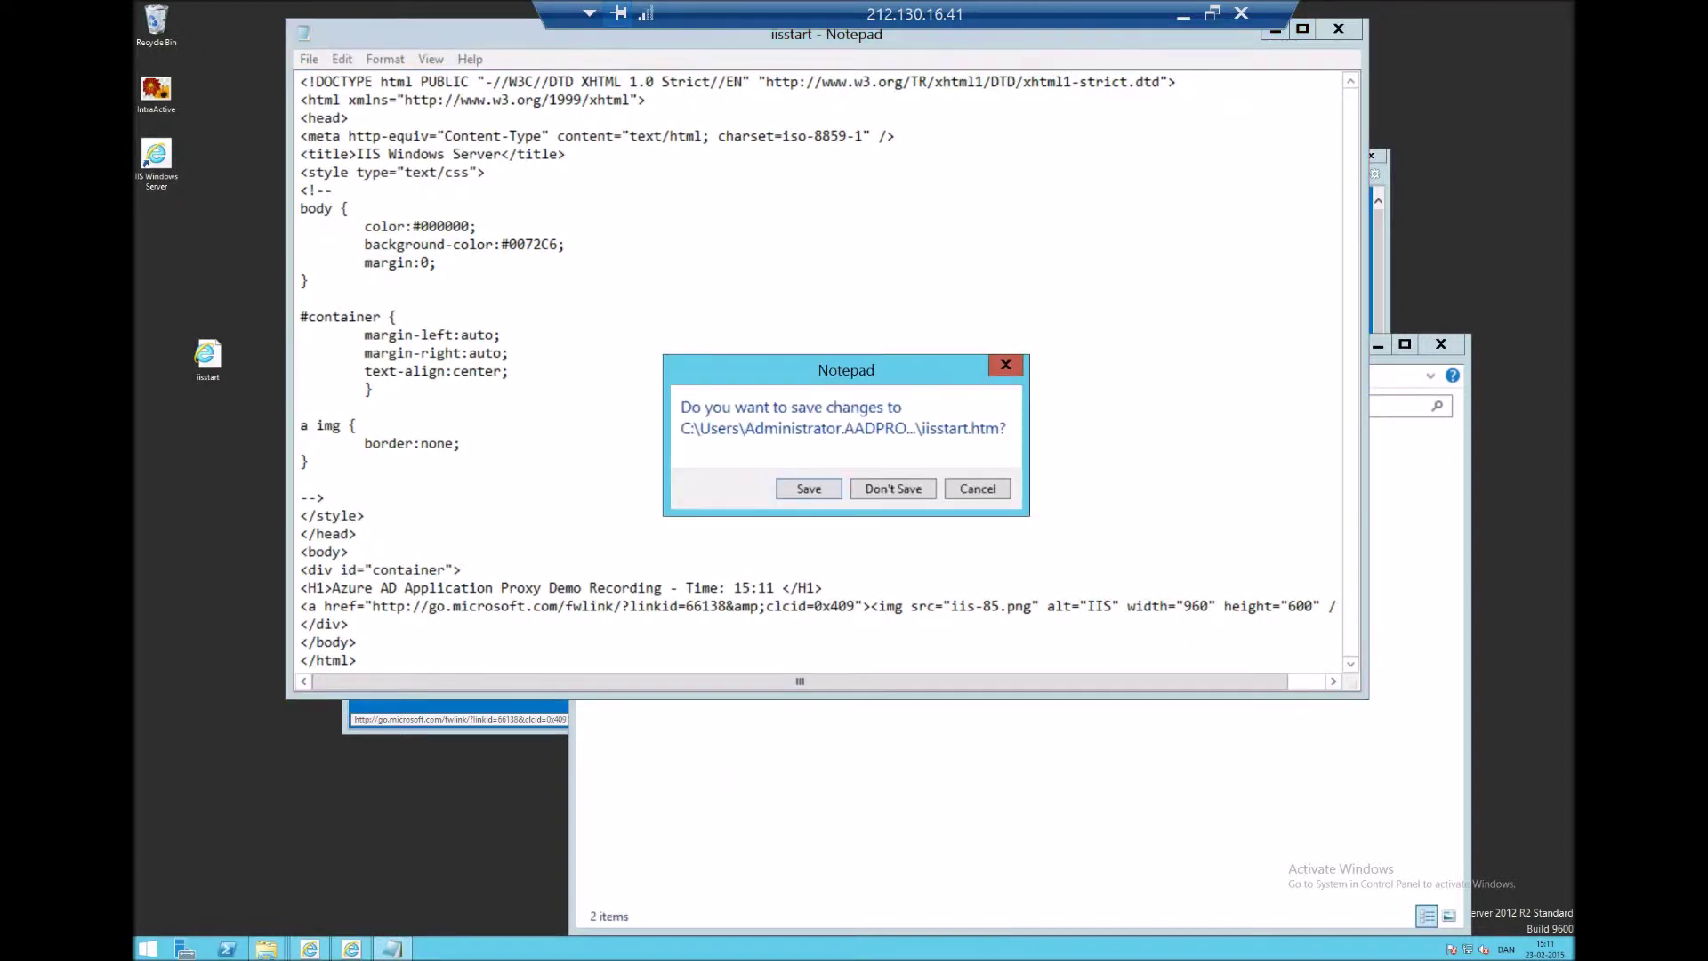
{"action": "key", "text": "Return"}
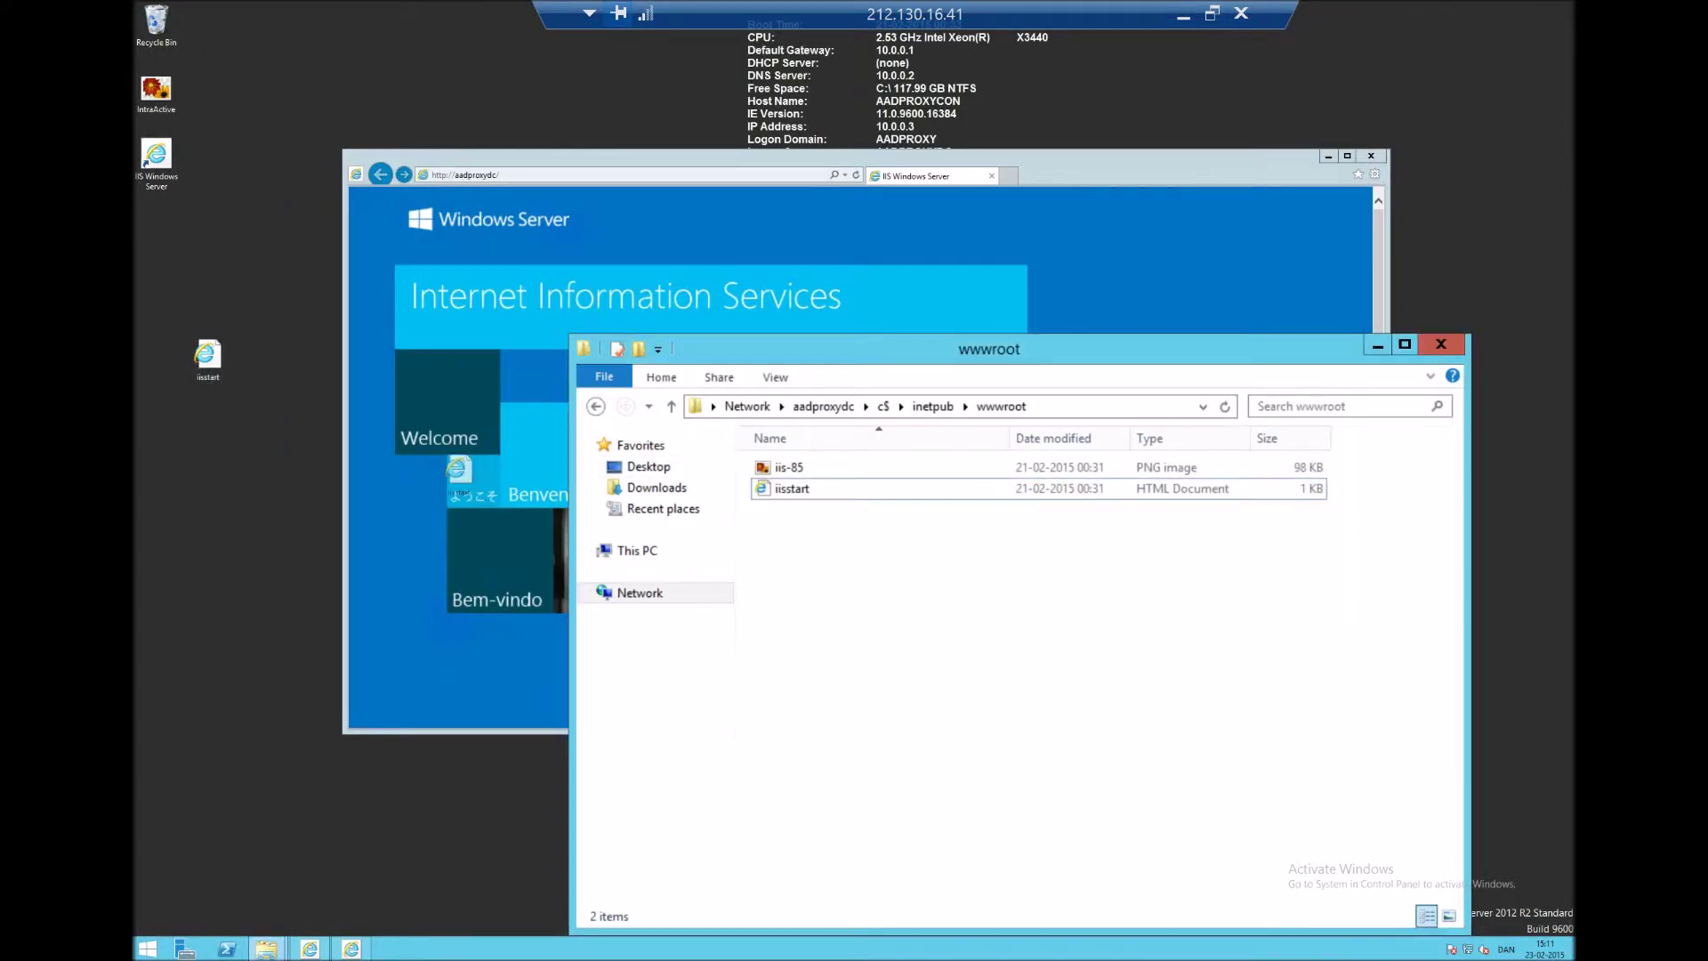
- Copy the desktop iisstart file and paste it into the wwwroot folder
{"action": "left_click_drag", "start_coordinate": [208, 356], "coordinate": [965, 583]}
{"action": "left_click_drag", "start_coordinate": [207, 356], "coordinate": [1005, 569]}
{"action": "right_click", "coordinate": [204, 356]}
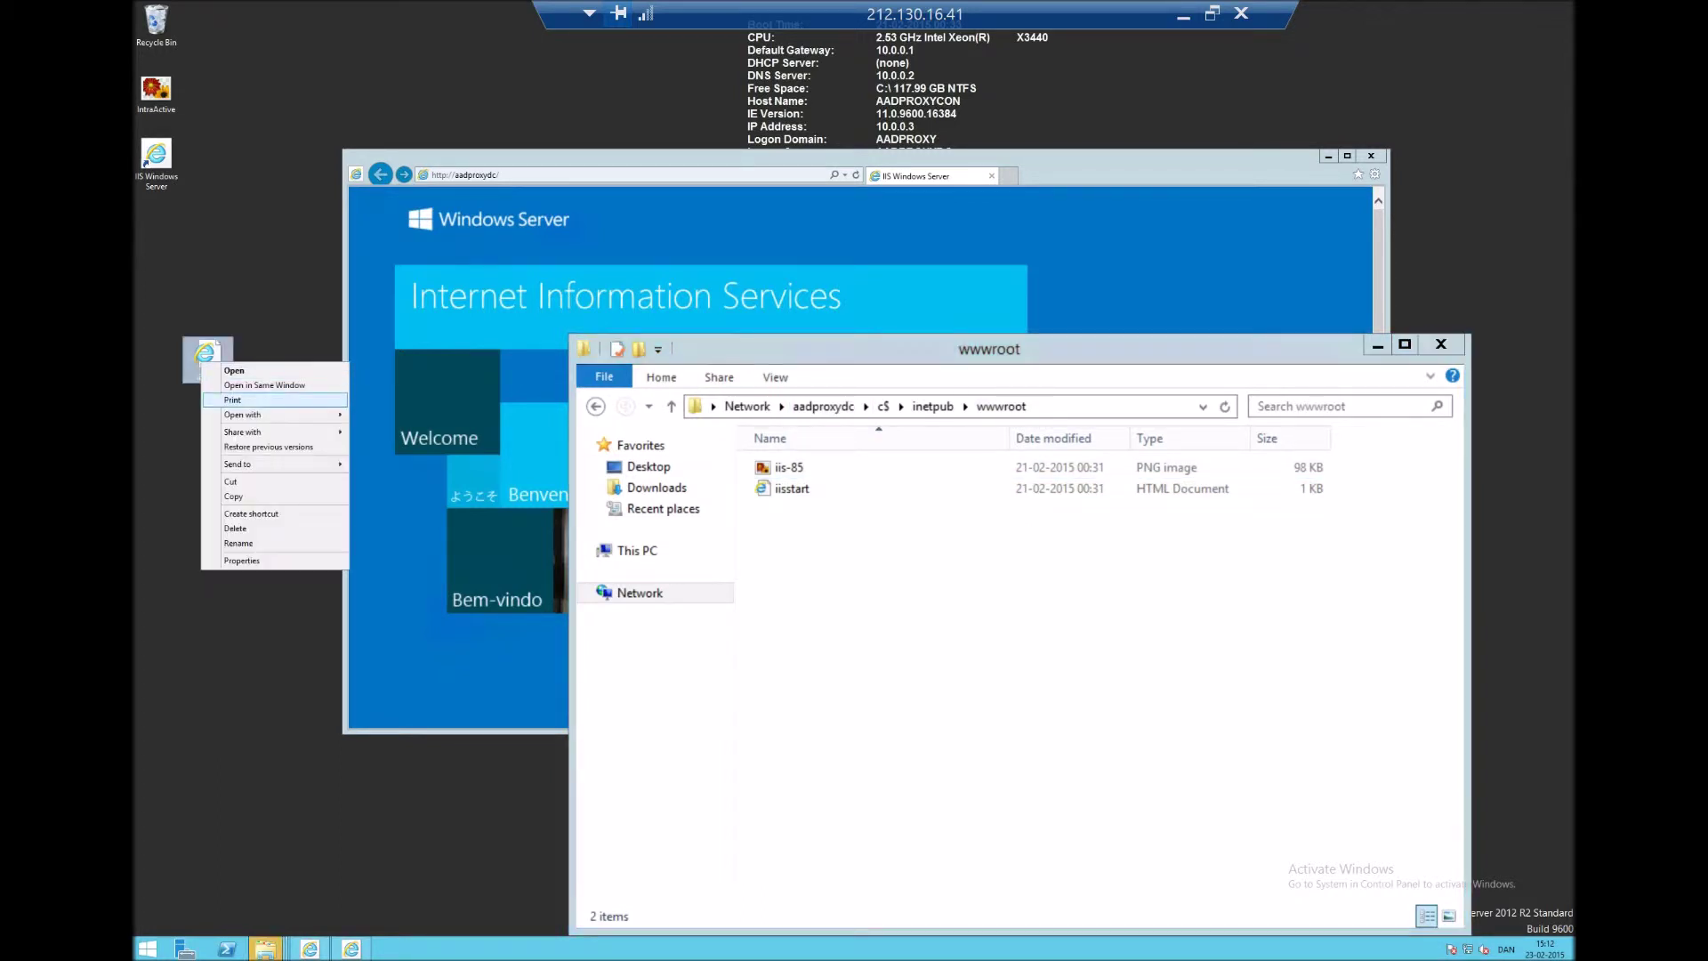
{"action": "left_click", "coordinate": [233, 495]}
{"action": "right_click", "coordinate": [1091, 612]}
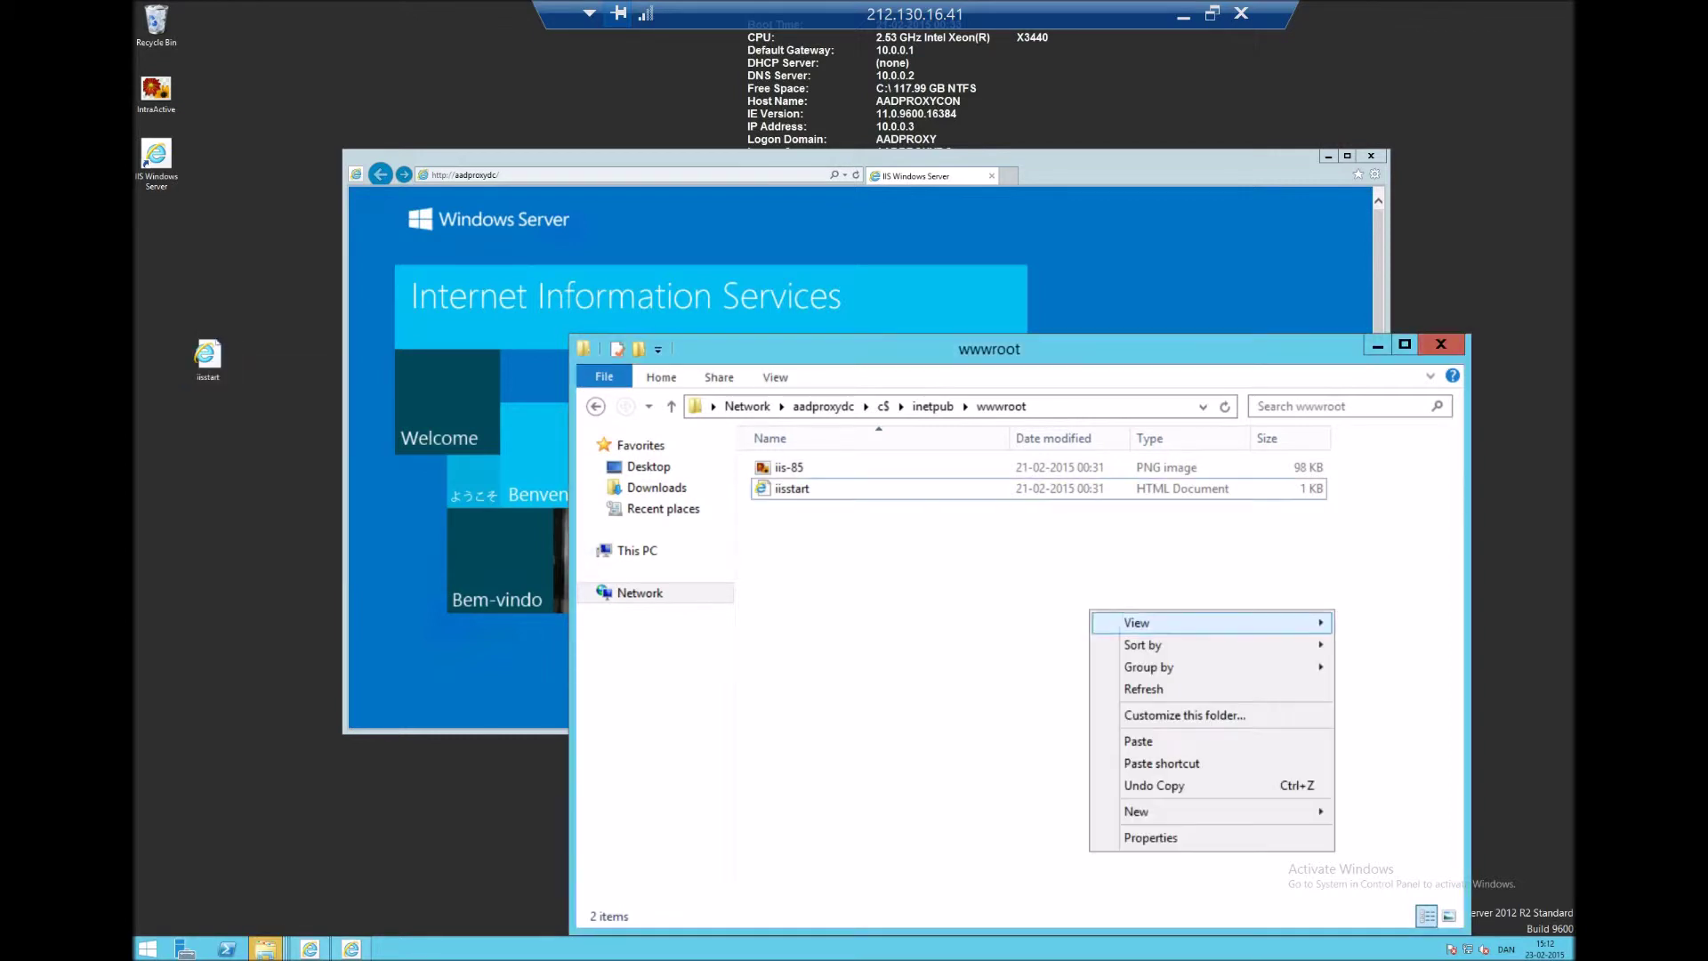
{"action": "left_click", "coordinate": [1139, 741]}
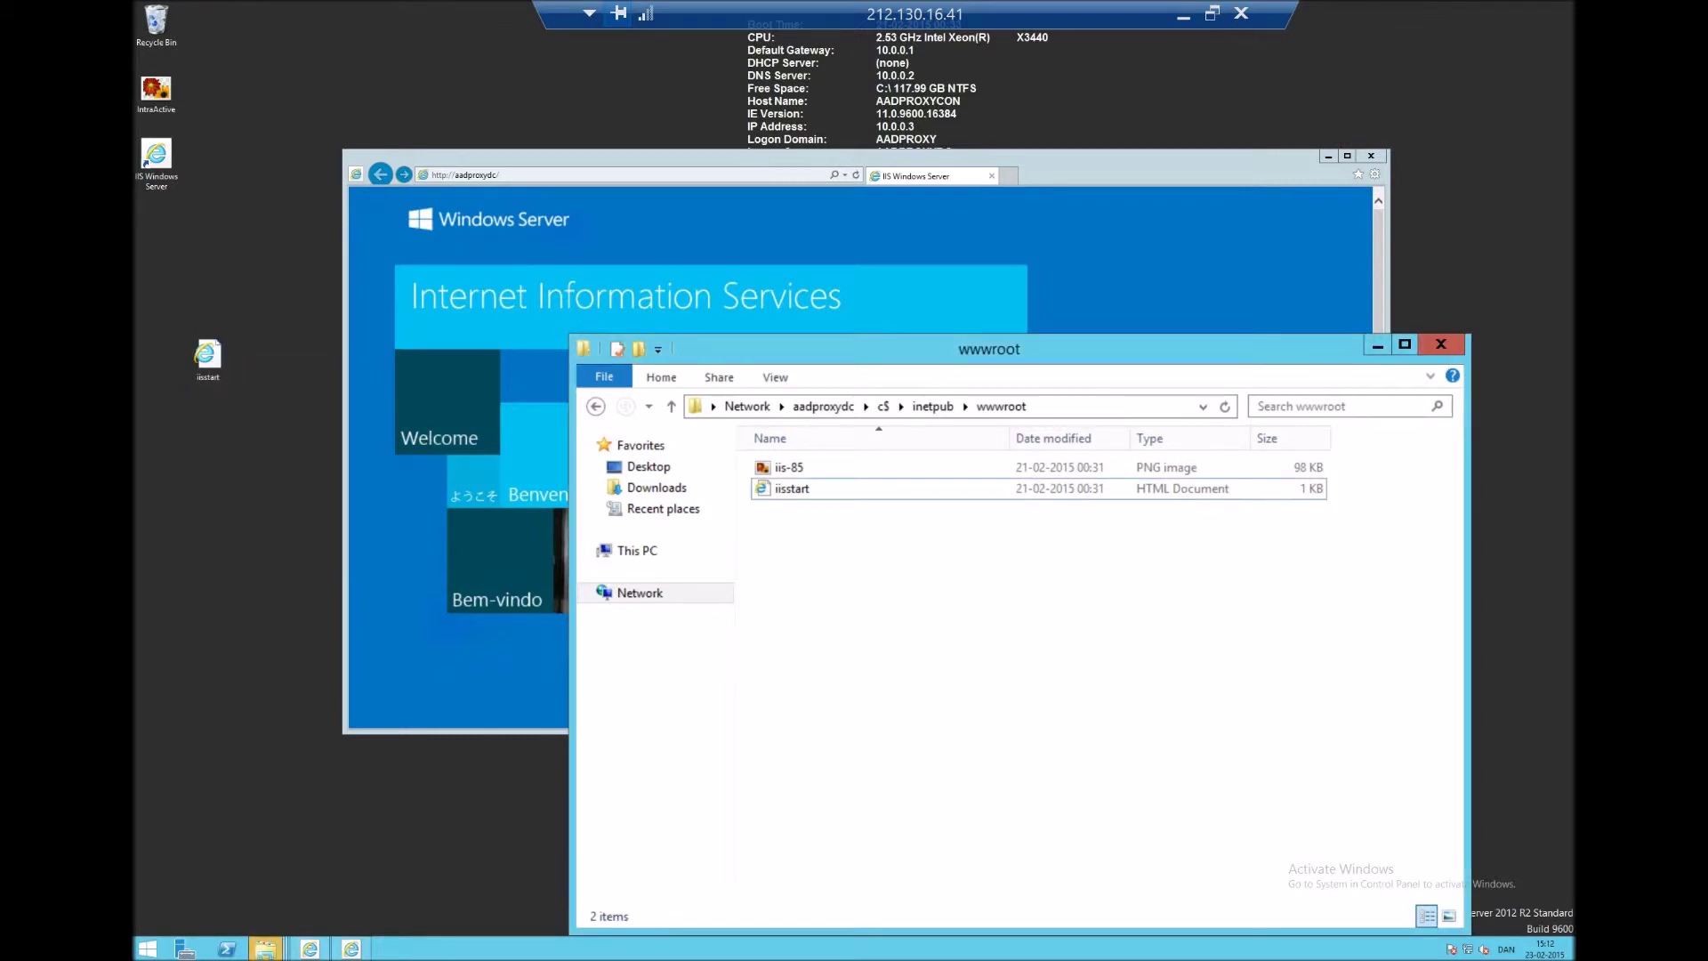
- Return the browser to the intranet IIS page, then refresh the wwwroot folder listing
{"action": "left_click", "coordinate": [498, 658]}
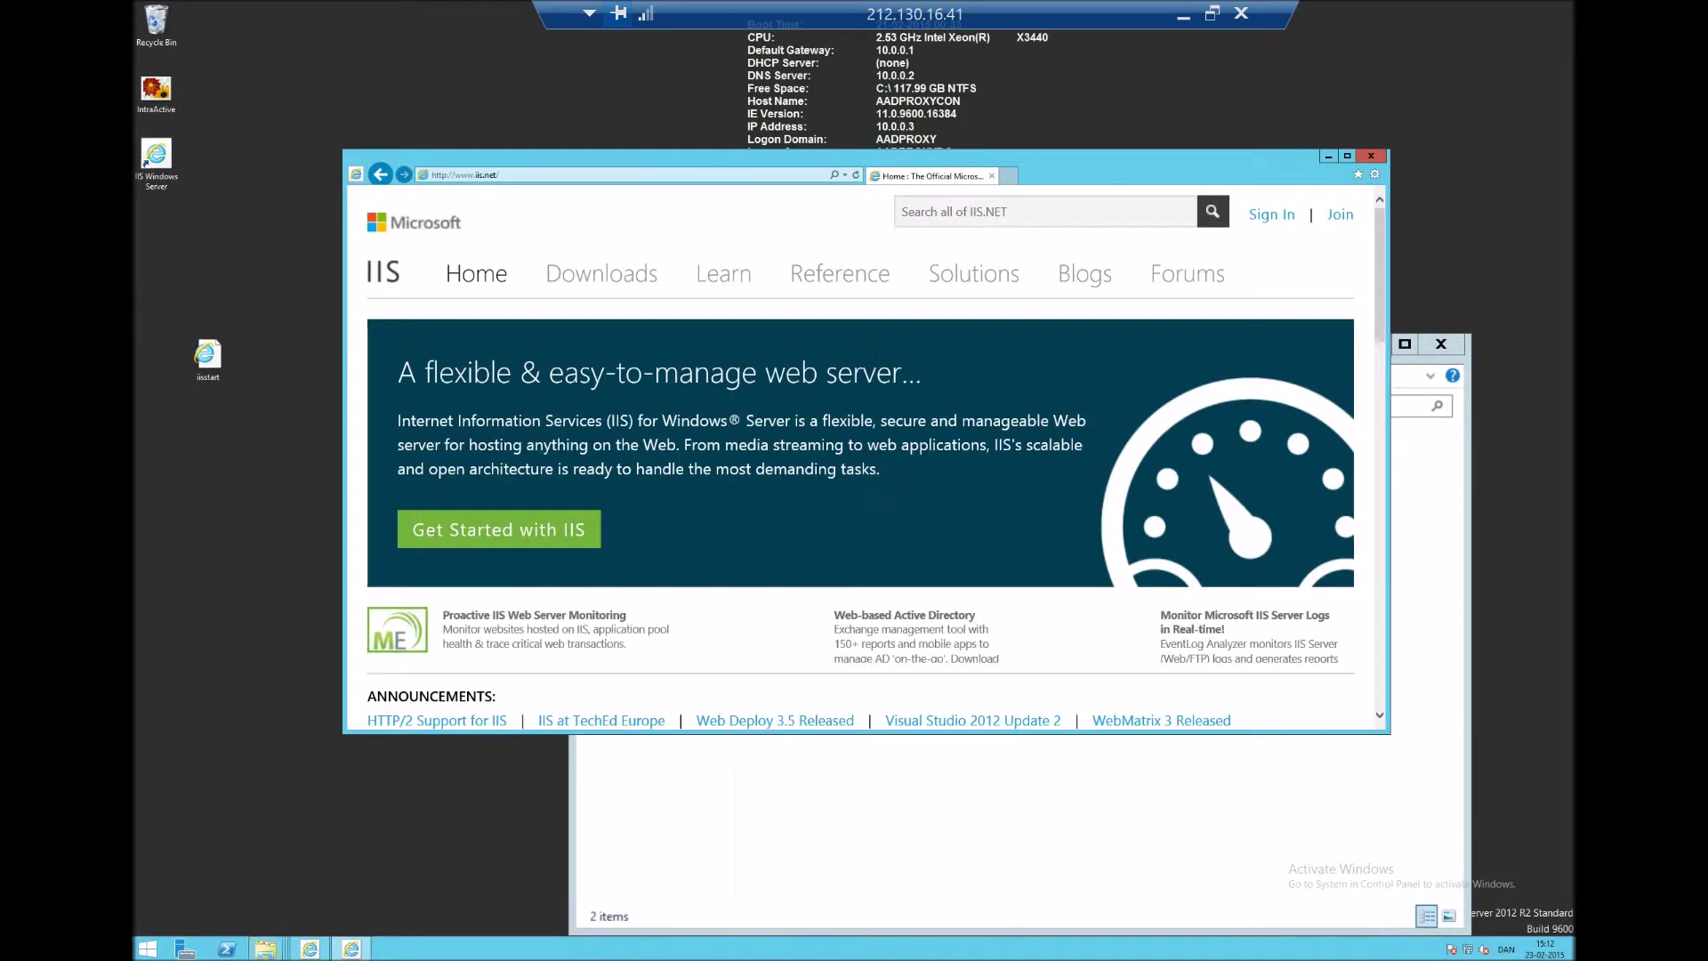
{"action": "left_click", "coordinate": [381, 174]}
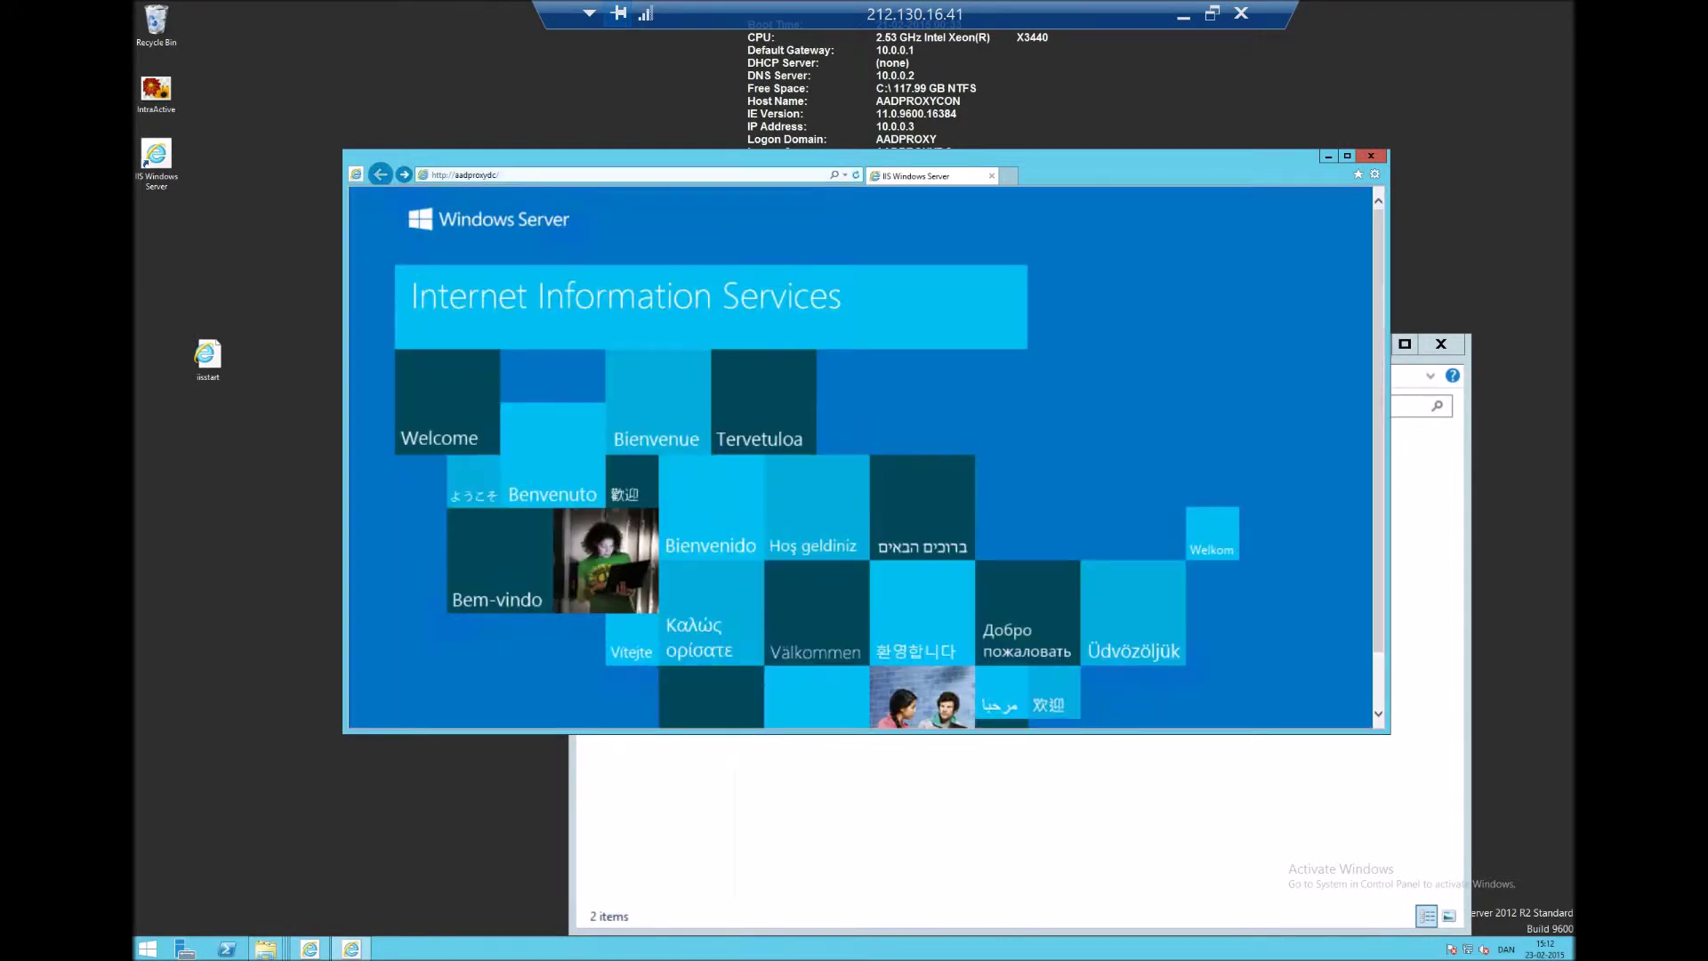
{"action": "key", "text": "alt+Tab"}
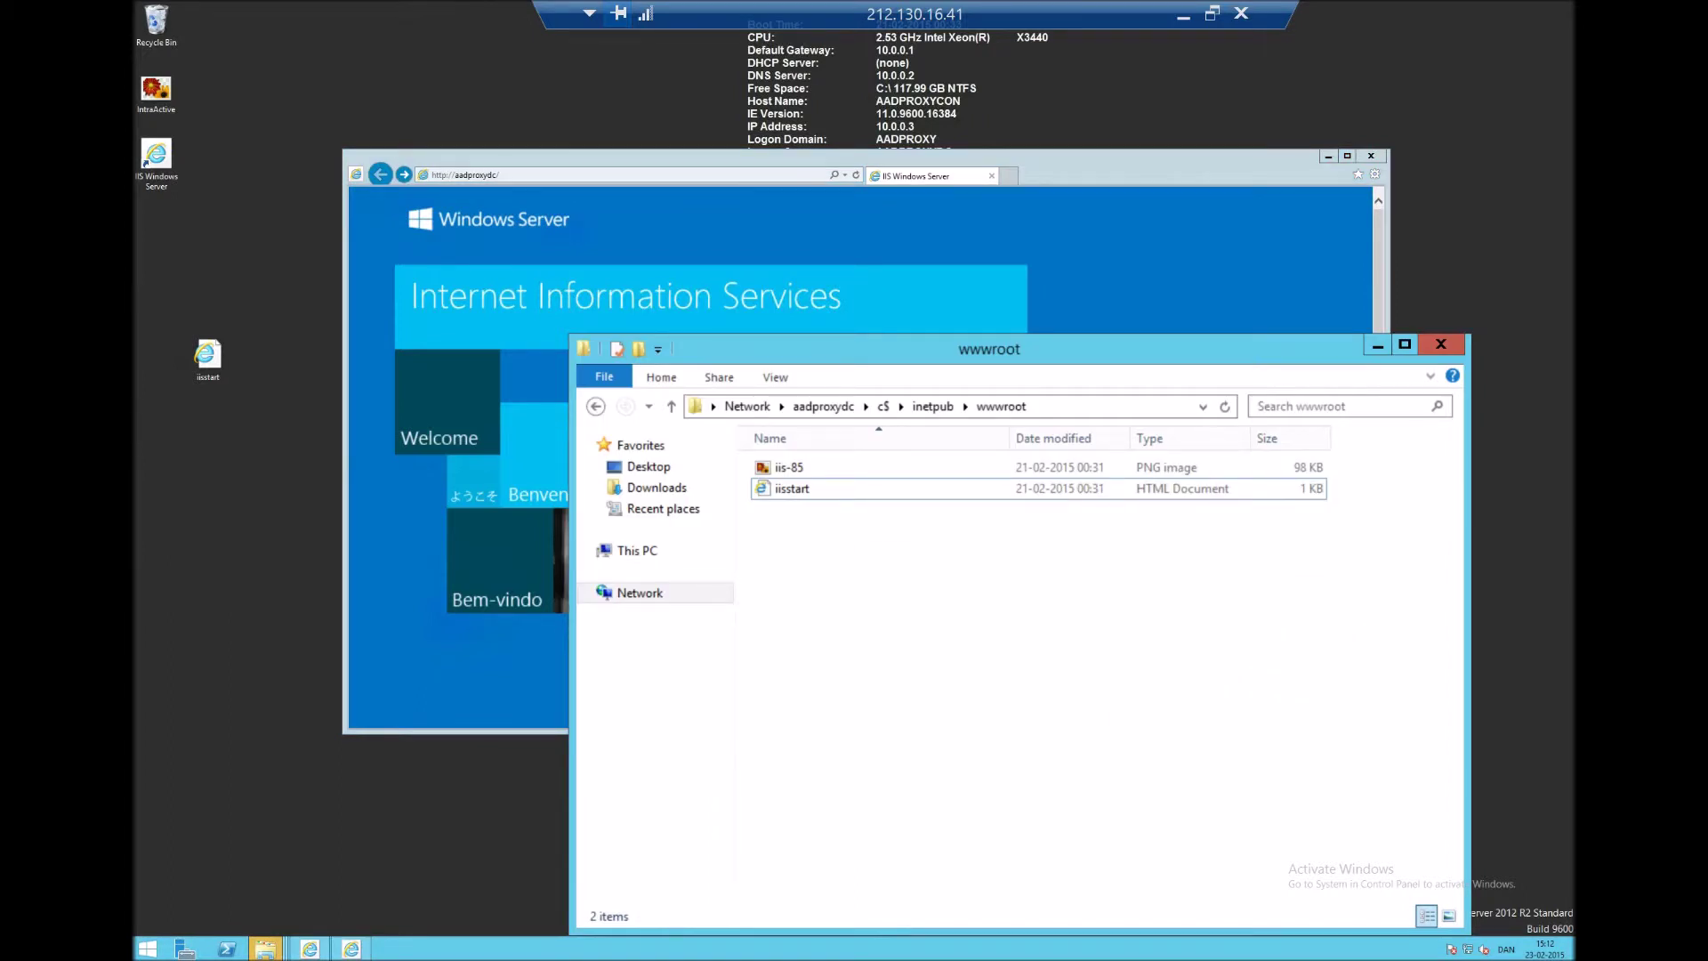
{"action": "right_click", "coordinate": [854, 542]}
{"action": "left_click", "coordinate": [889, 624]}
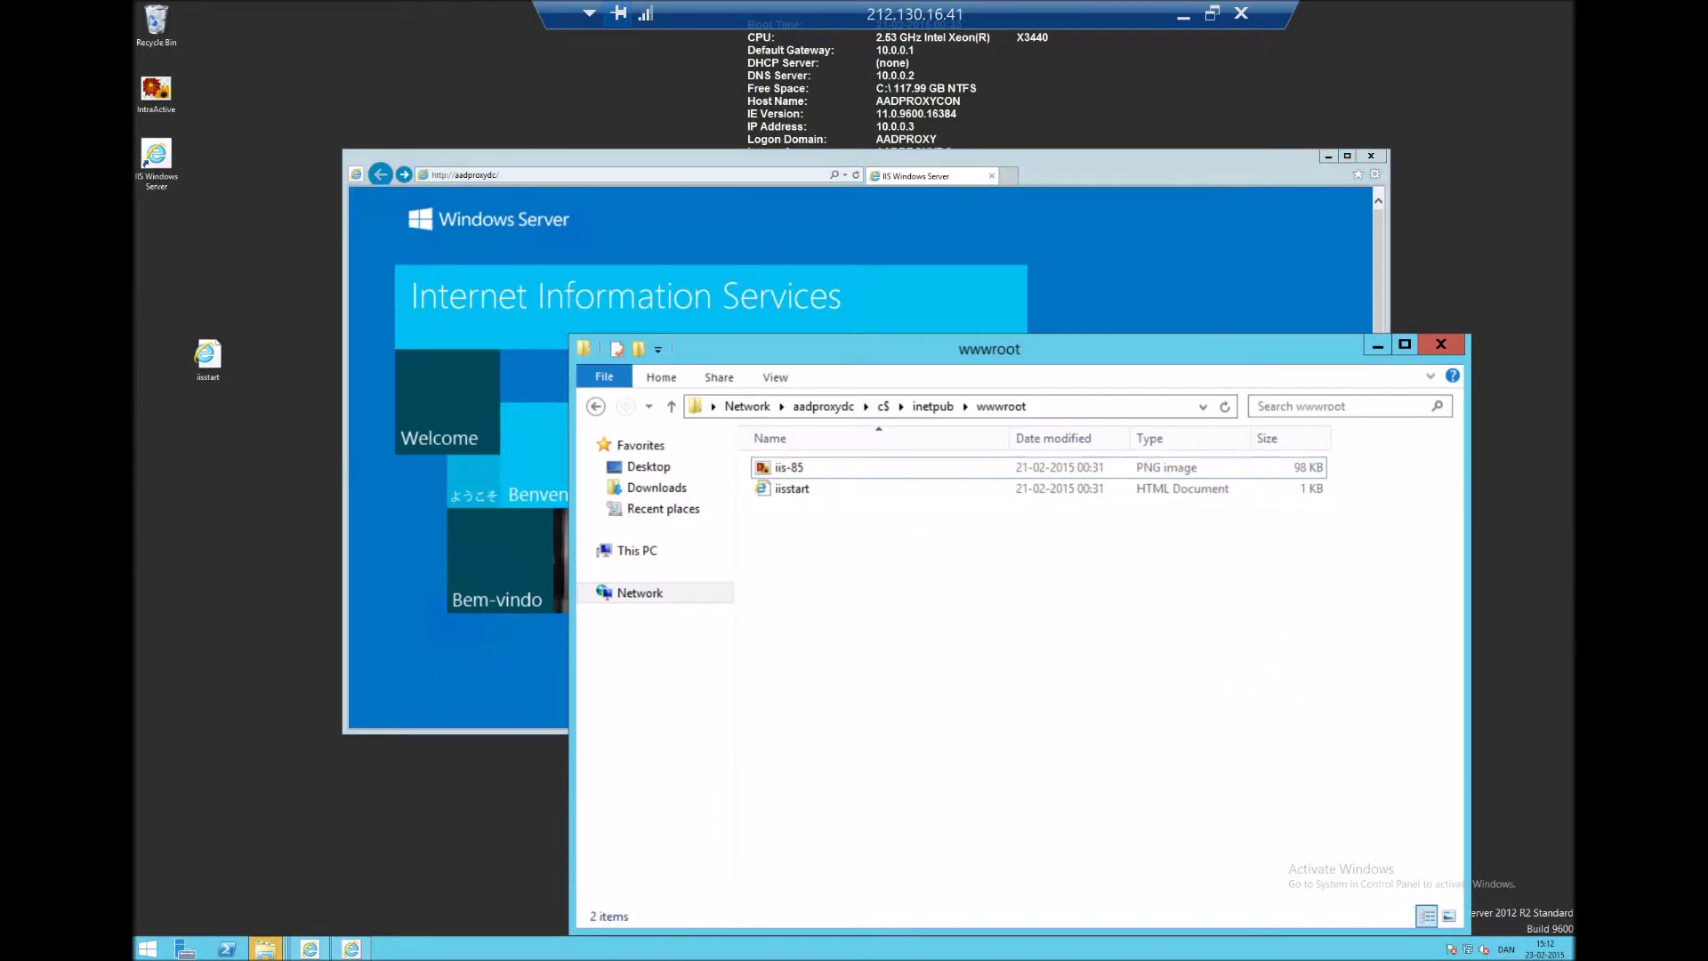
{"action": "right_click", "coordinate": [892, 572]}
{"action": "key", "text": "Escape"}
- Replace the existing iisstart file in wwwroot for both file conflicts
{"action": "left_click", "coordinate": [265, 948]}
{"action": "left_click", "coordinate": [501, 867]}
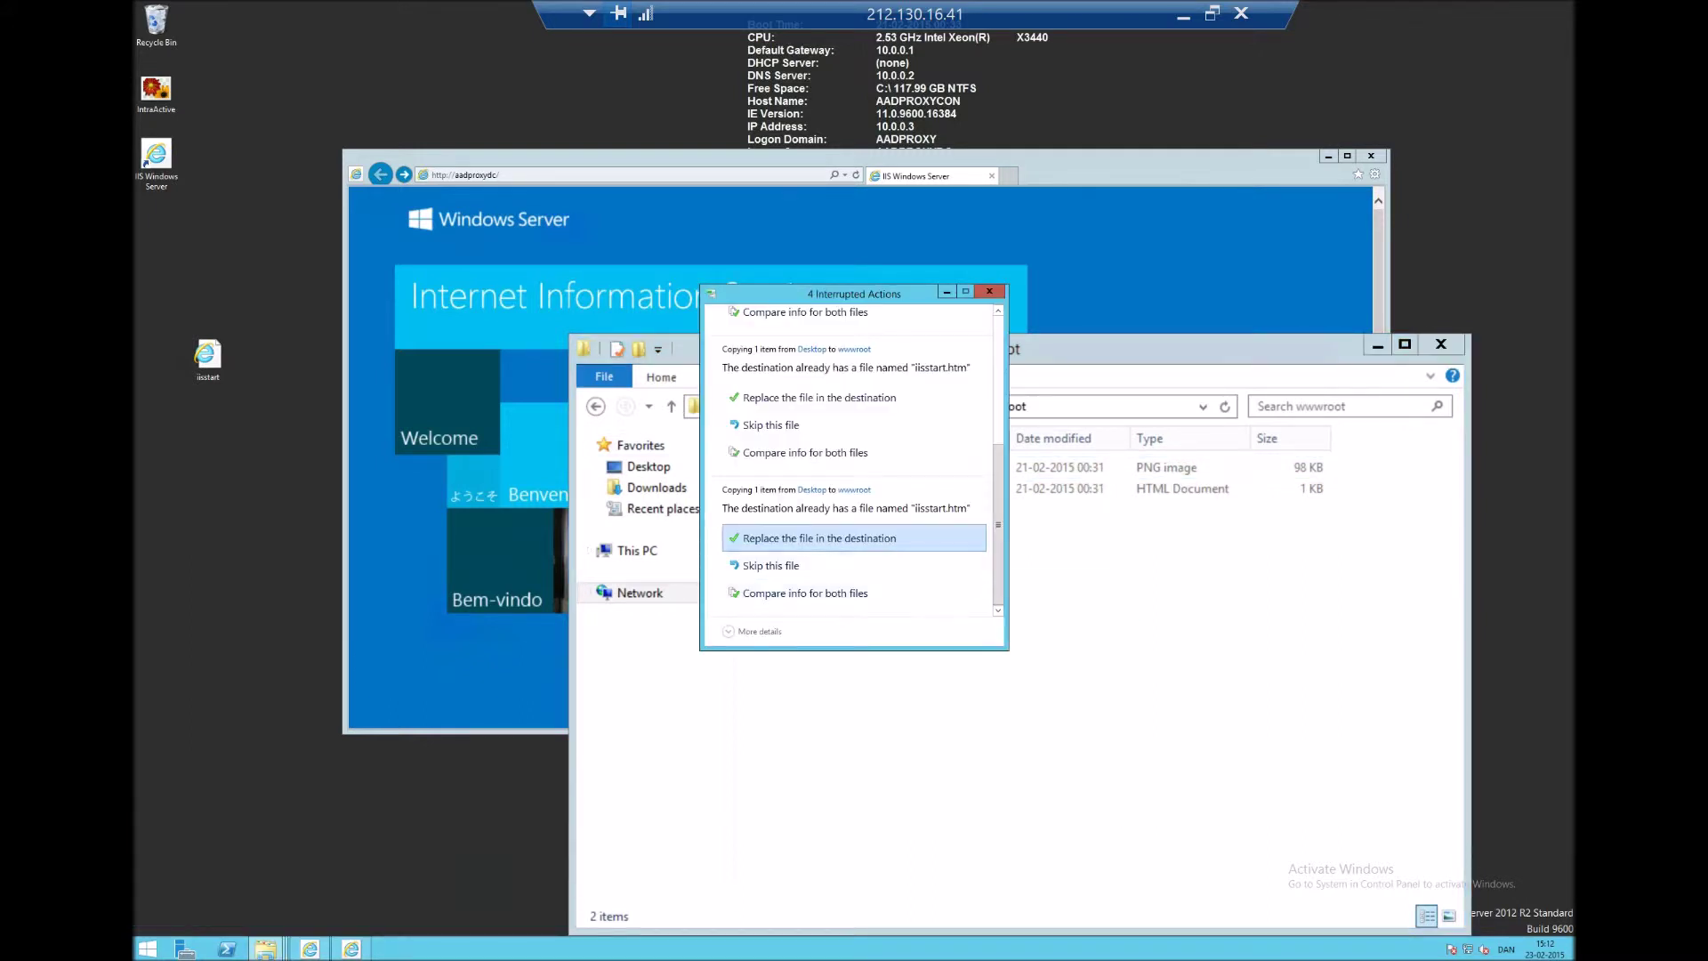
{"action": "left_click", "coordinate": [820, 397]}
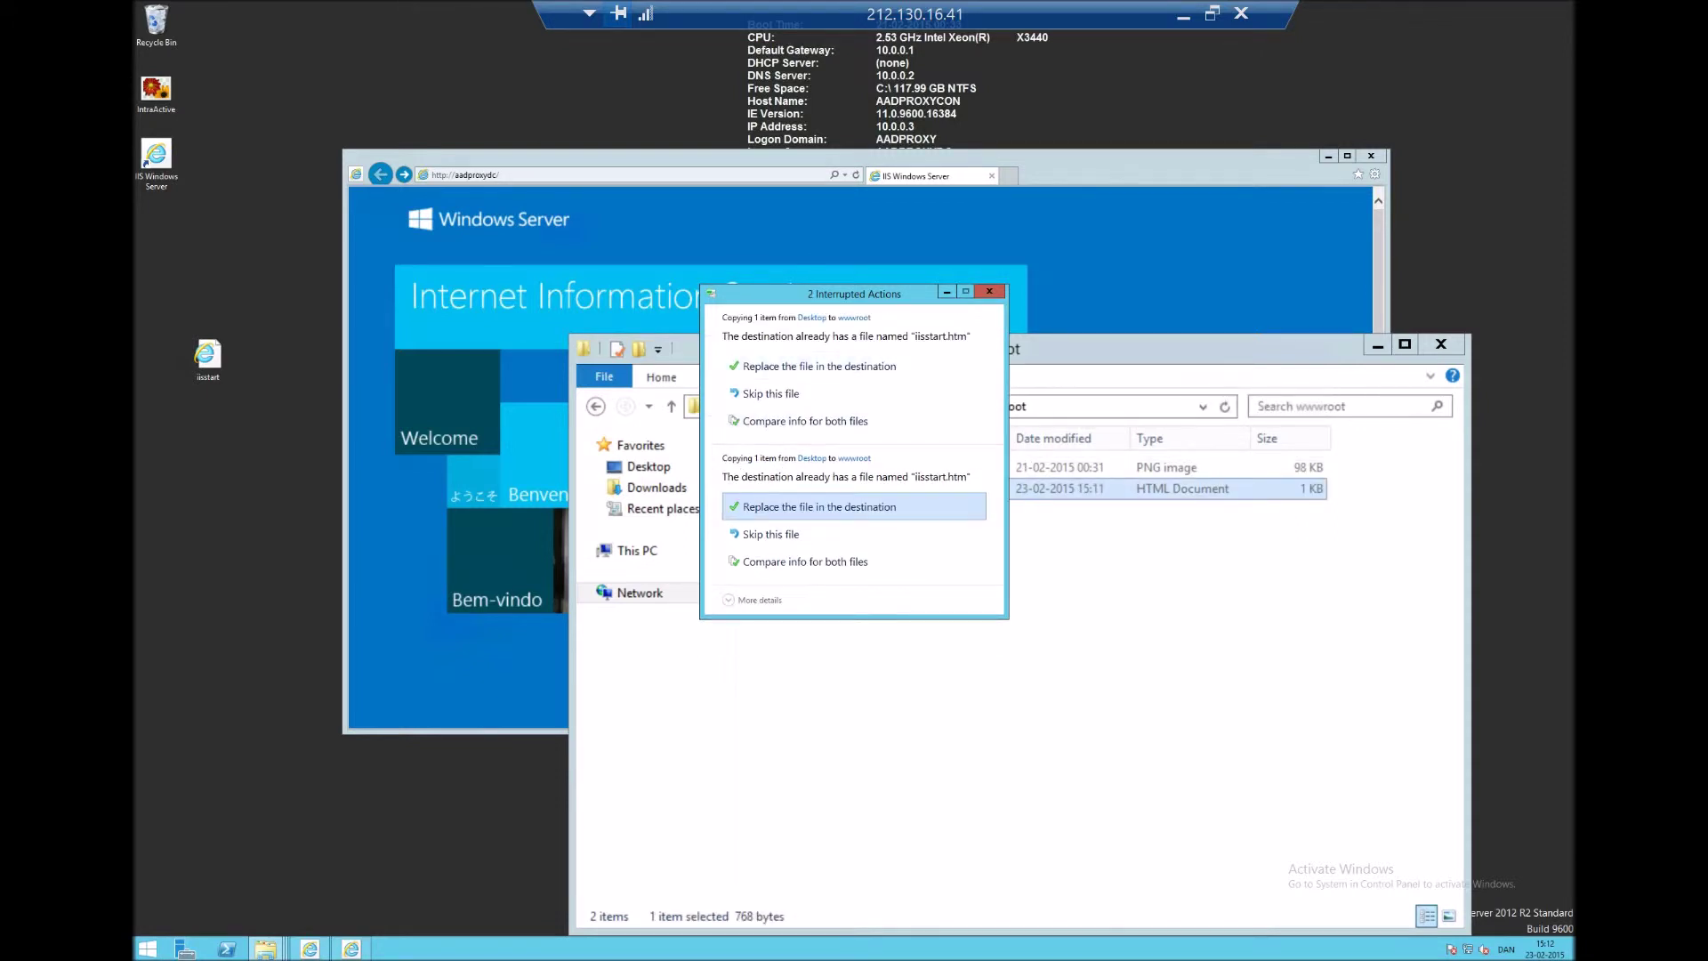
{"action": "left_click", "coordinate": [819, 506]}
- Reload the intranet page to confirm the new timestamp heading, then nudge the browser window upward
{"action": "key", "text": "alt+Tab"}
{"action": "key", "text": "F5"}
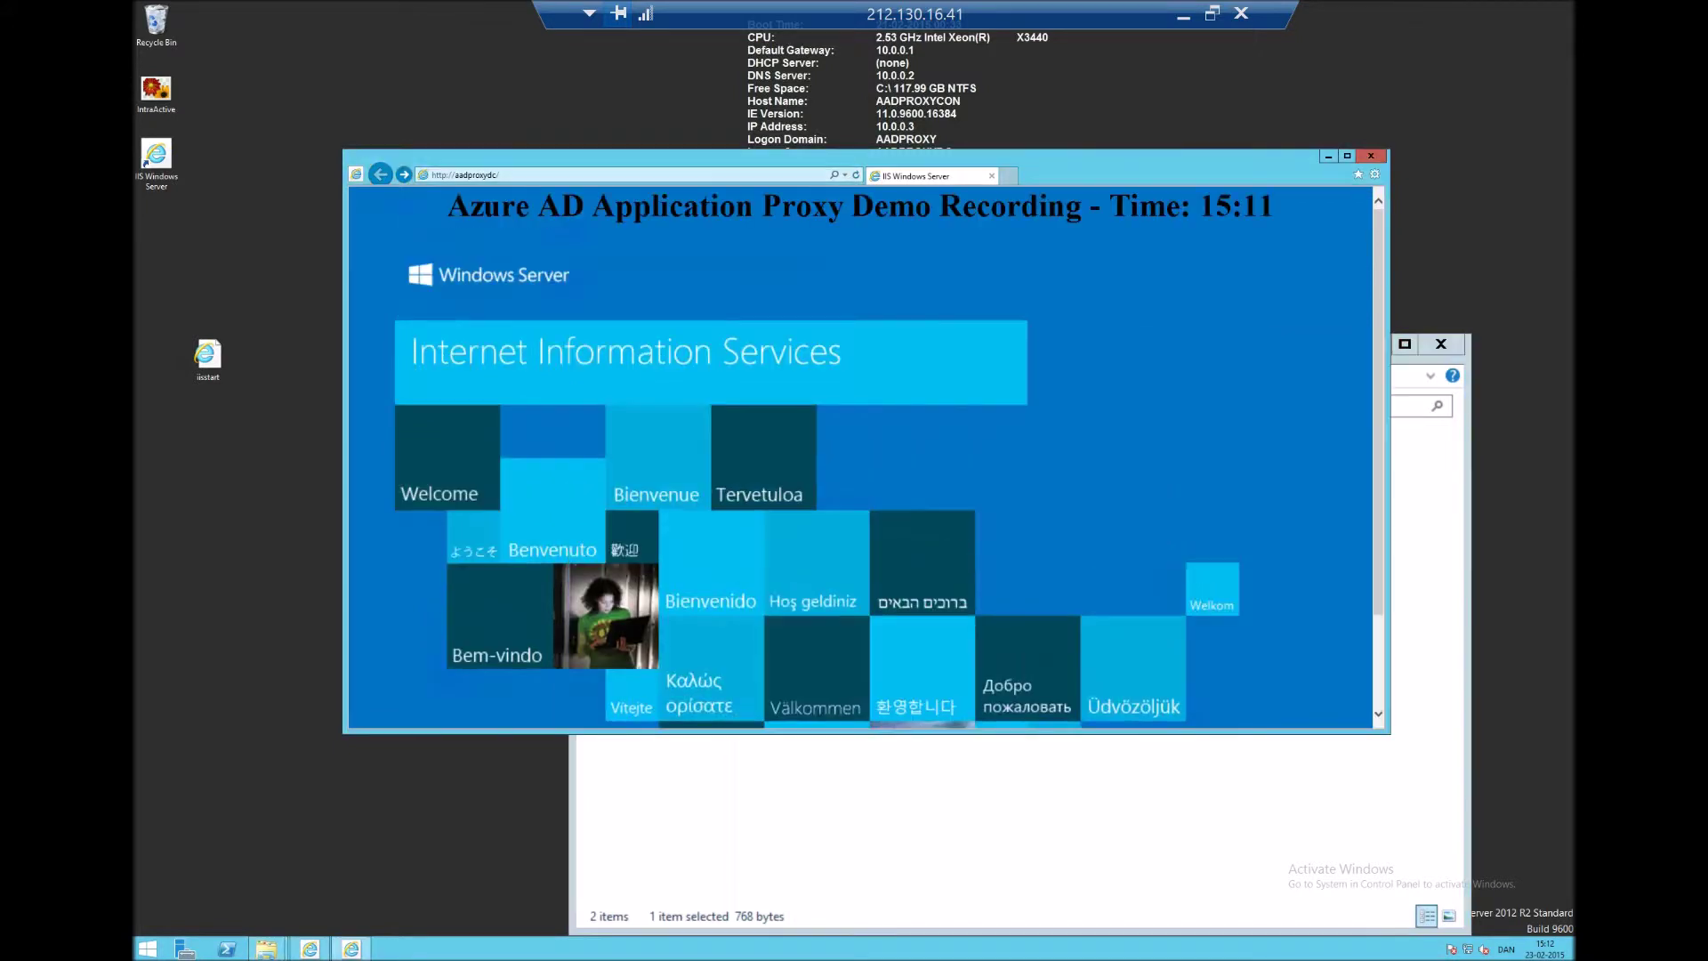
{"action": "left_click_drag", "start_coordinate": [448, 206], "coordinate": [1290, 206]}
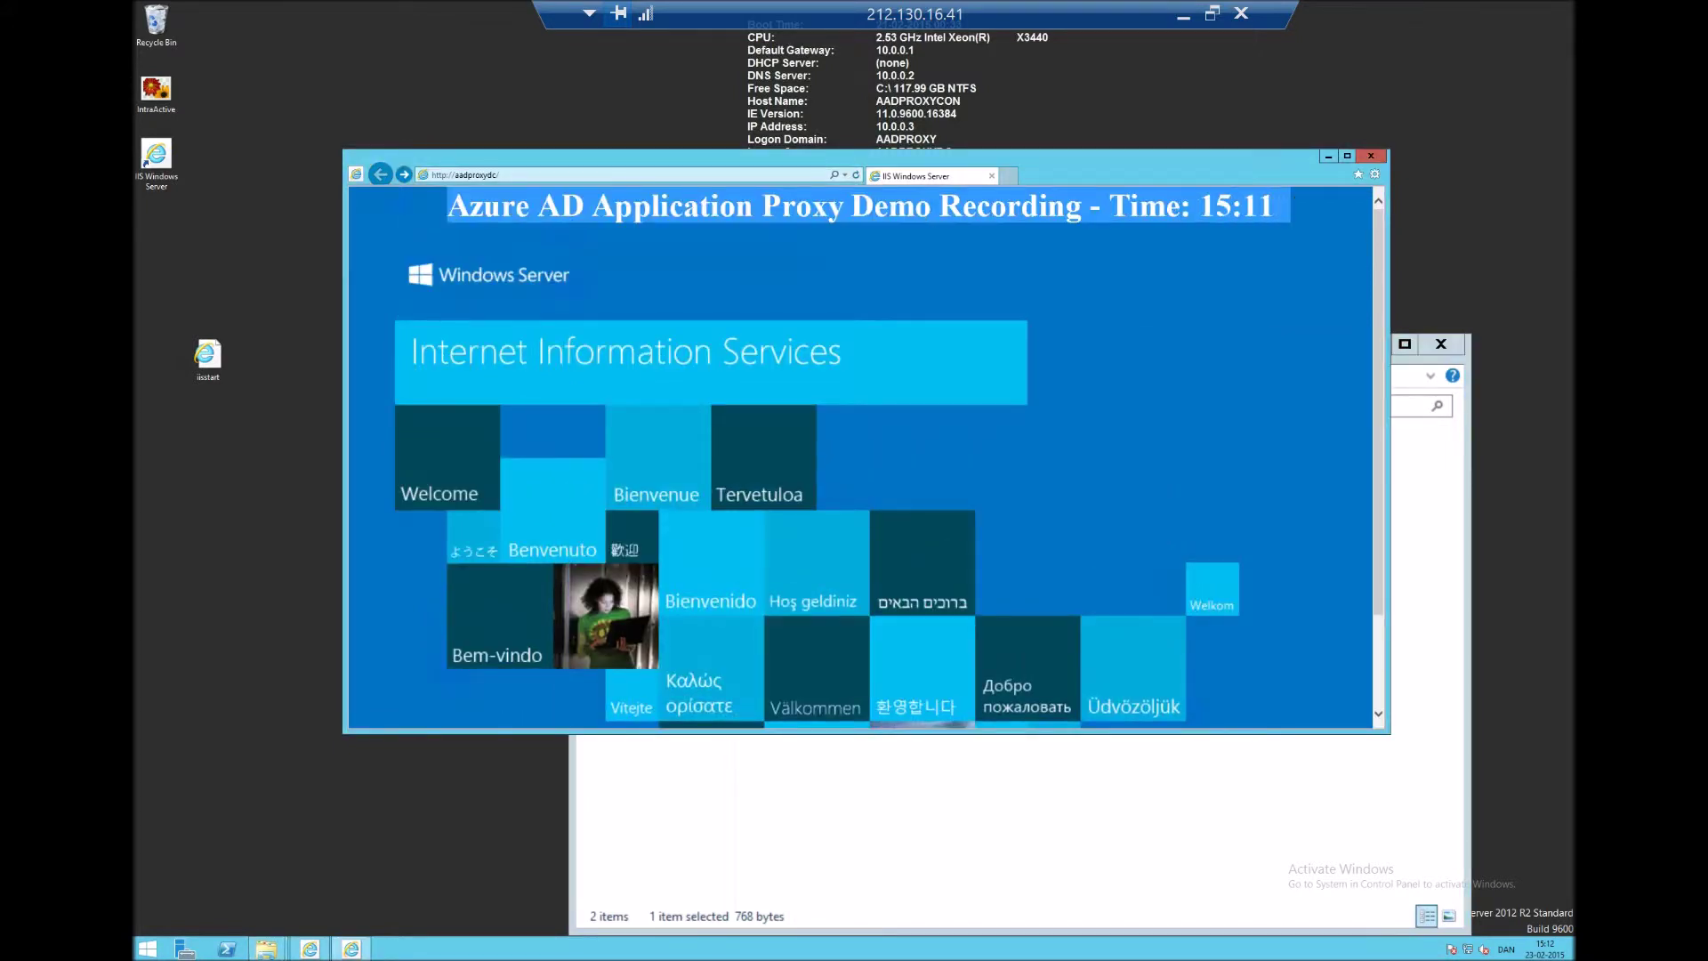
{"action": "left_click", "coordinate": [1290, 206]}
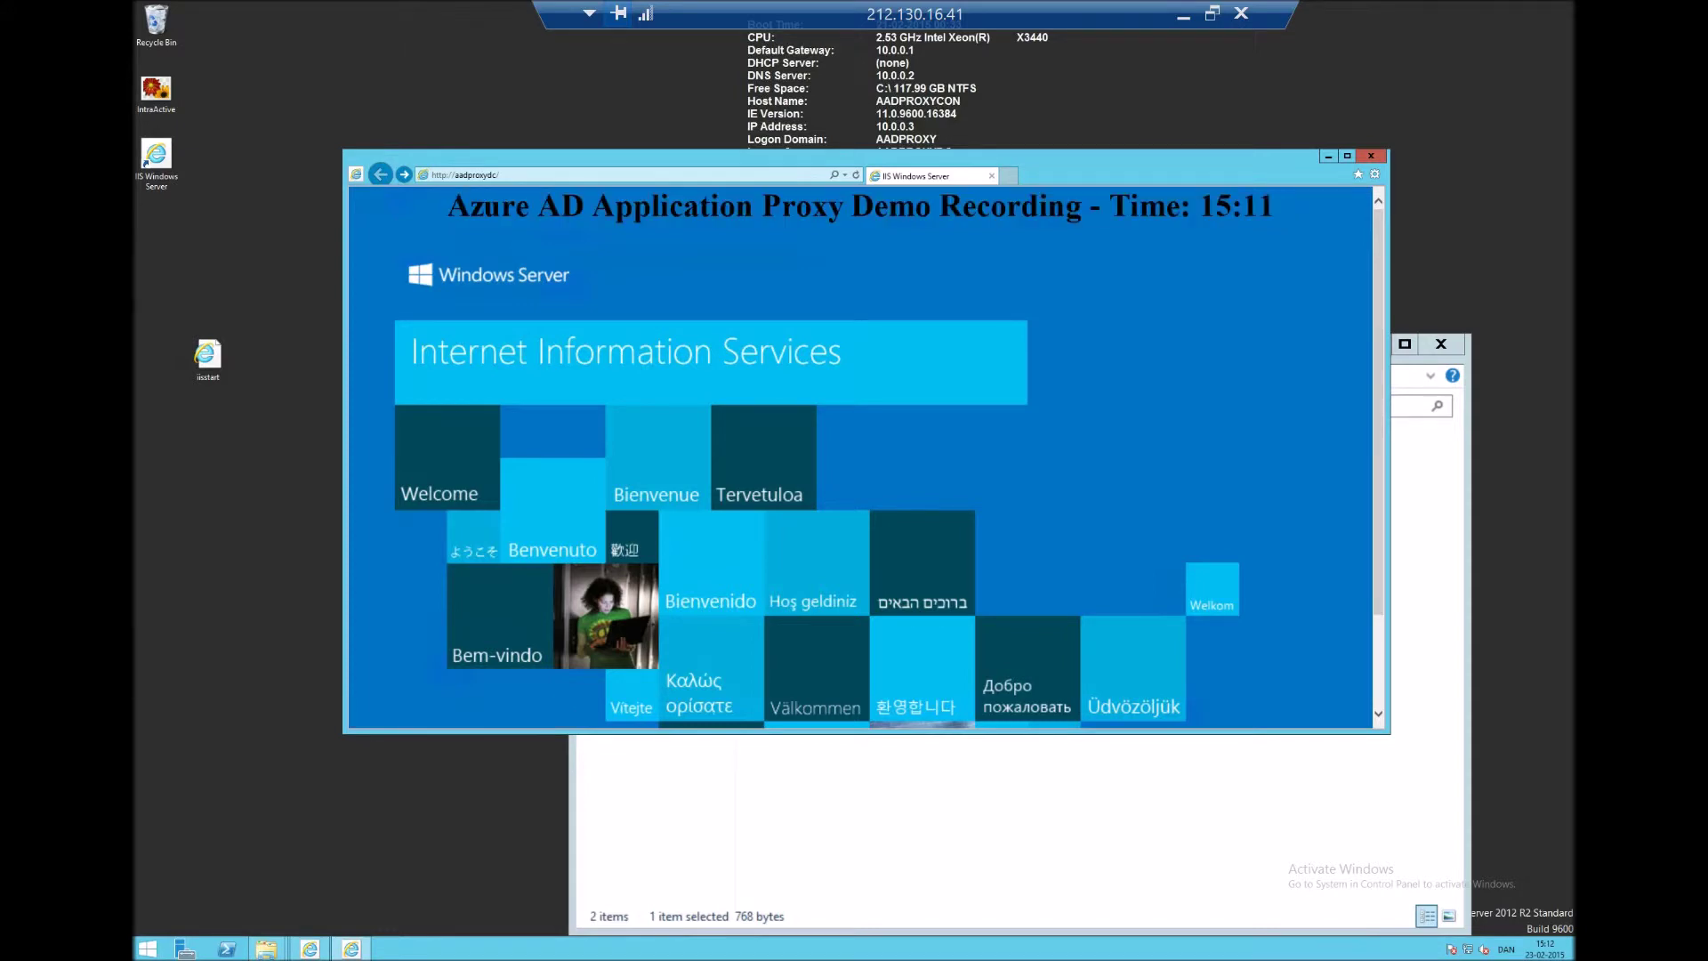
{"action": "left_click_drag", "start_coordinate": [1156, 157], "coordinate": [1160, 136]}
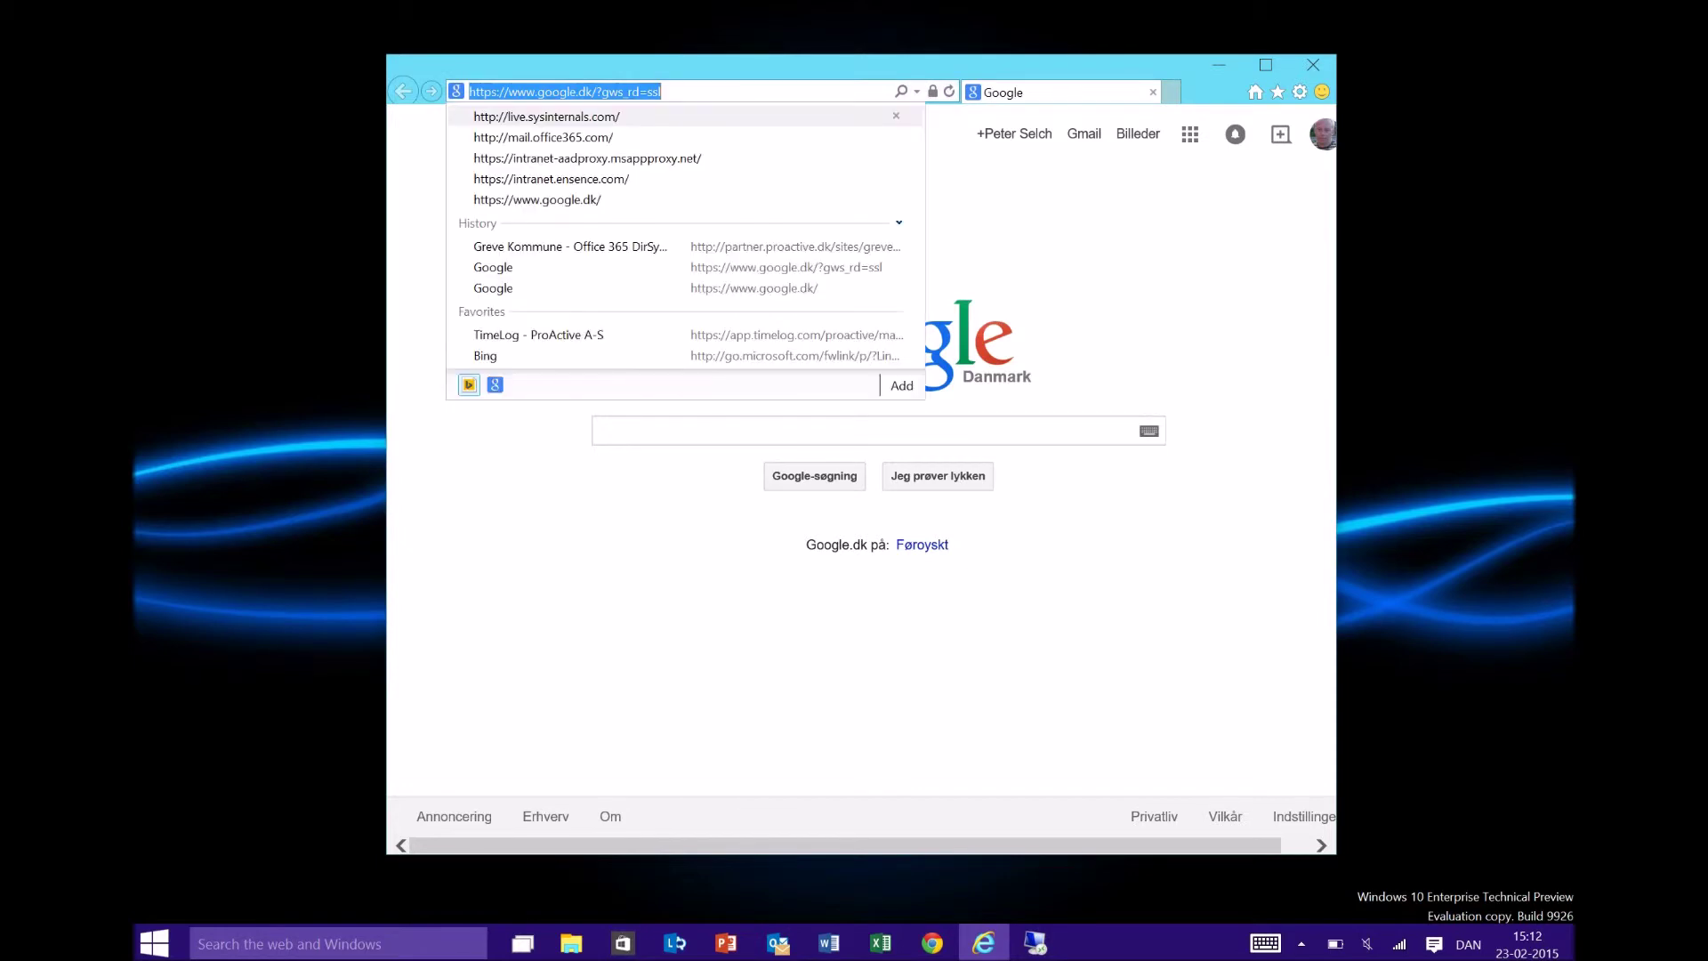
{"action": "key", "text": "Down"}
{"action": "key", "text": "Down"}
{"action": "key", "text": "Down"}
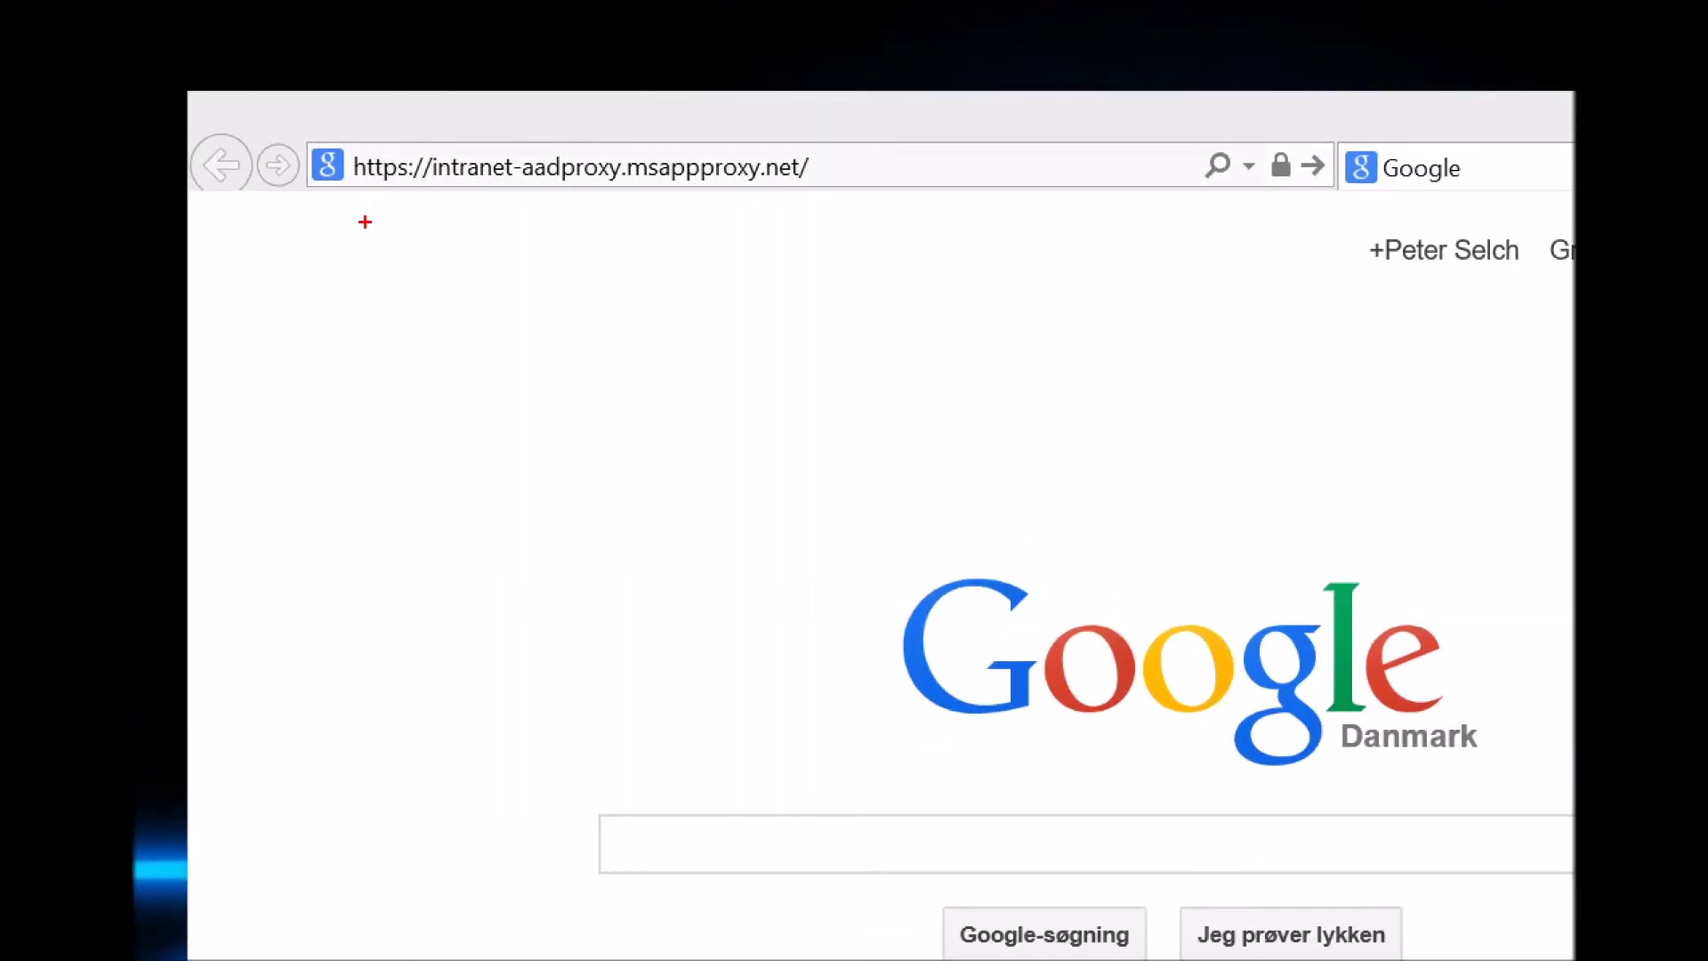
{"action": "left_click_drag", "start_coordinate": [484, 194], "coordinate": [372, 324]}
{"action": "mouse_move", "coordinate": [438, 202]}
{"action": "left_mouse_down"}
{"action": "mouse_move", "coordinate": [485, 193]}
{"action": "mouse_move", "coordinate": [478, 236]}
{"action": "left_mouse_up"}
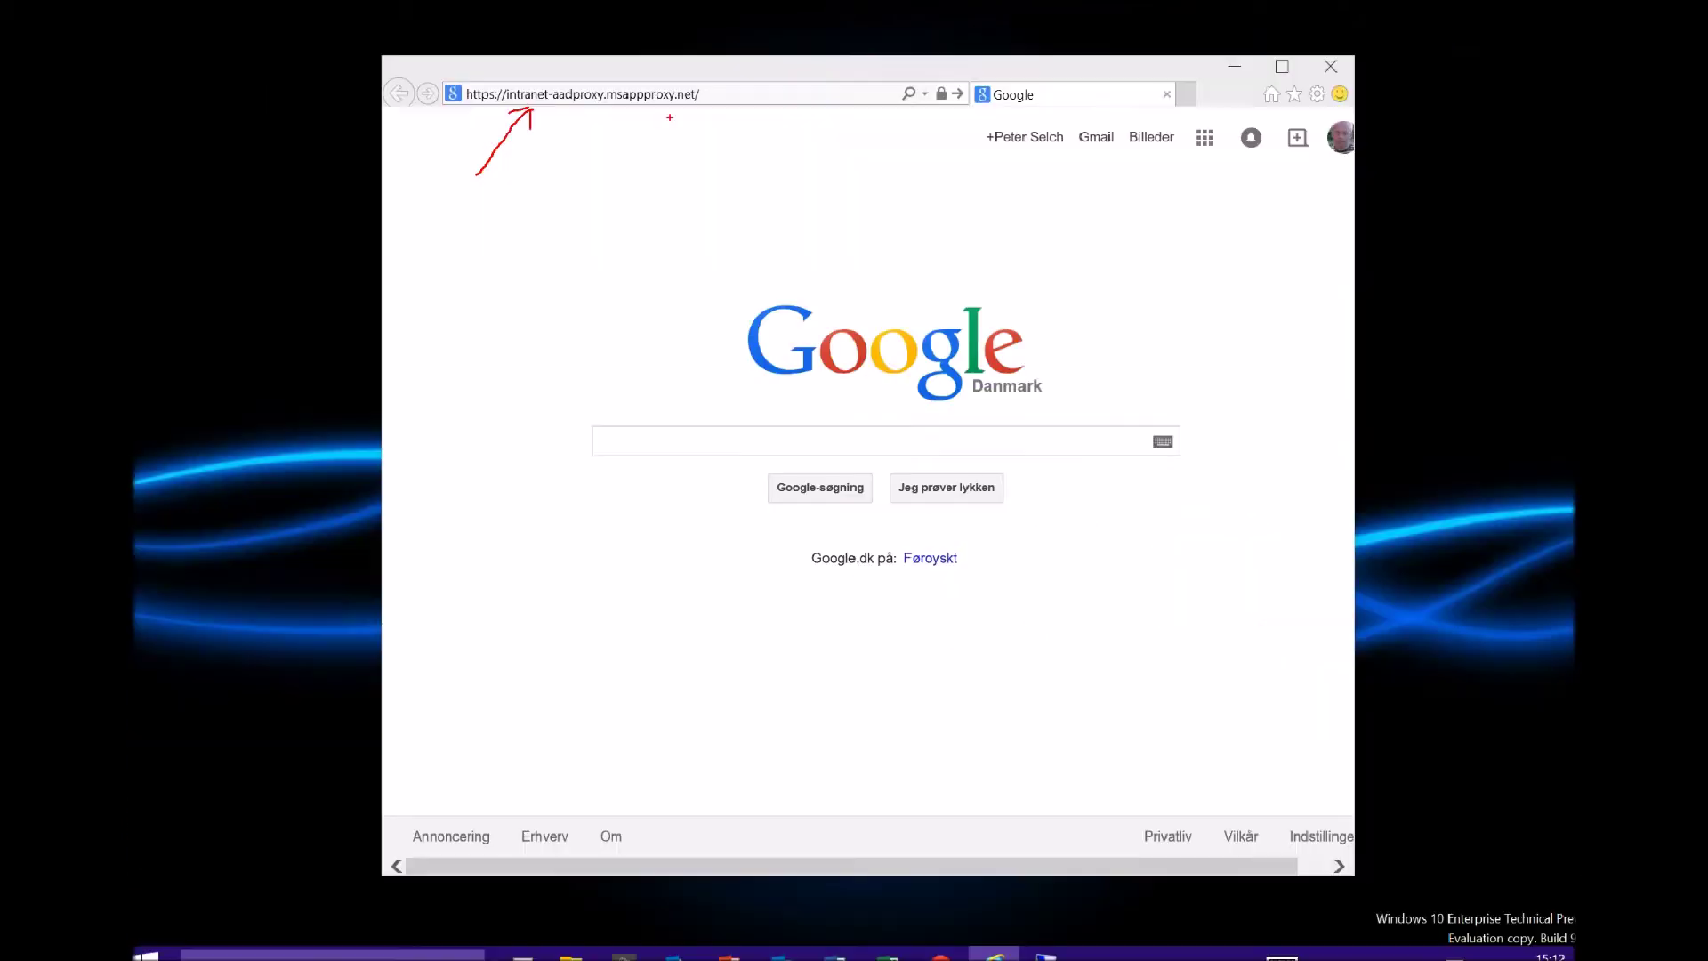
{"action": "left_click", "coordinate": [623, 94]}
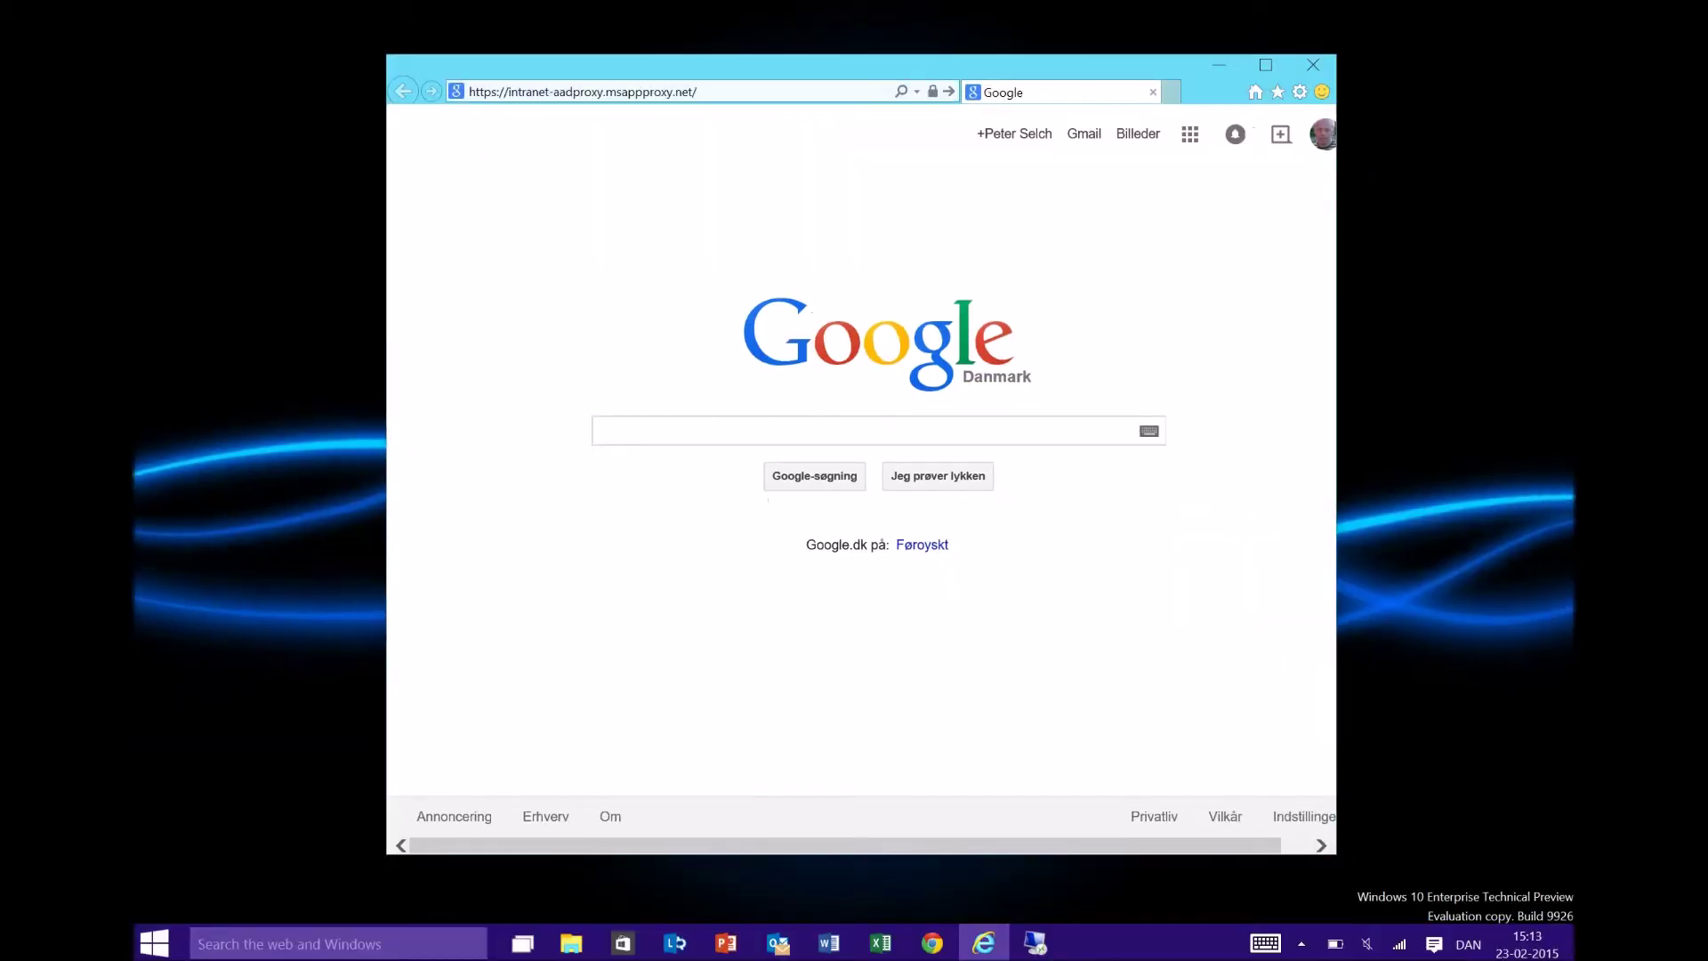
{"action": "key", "text": "Return"}
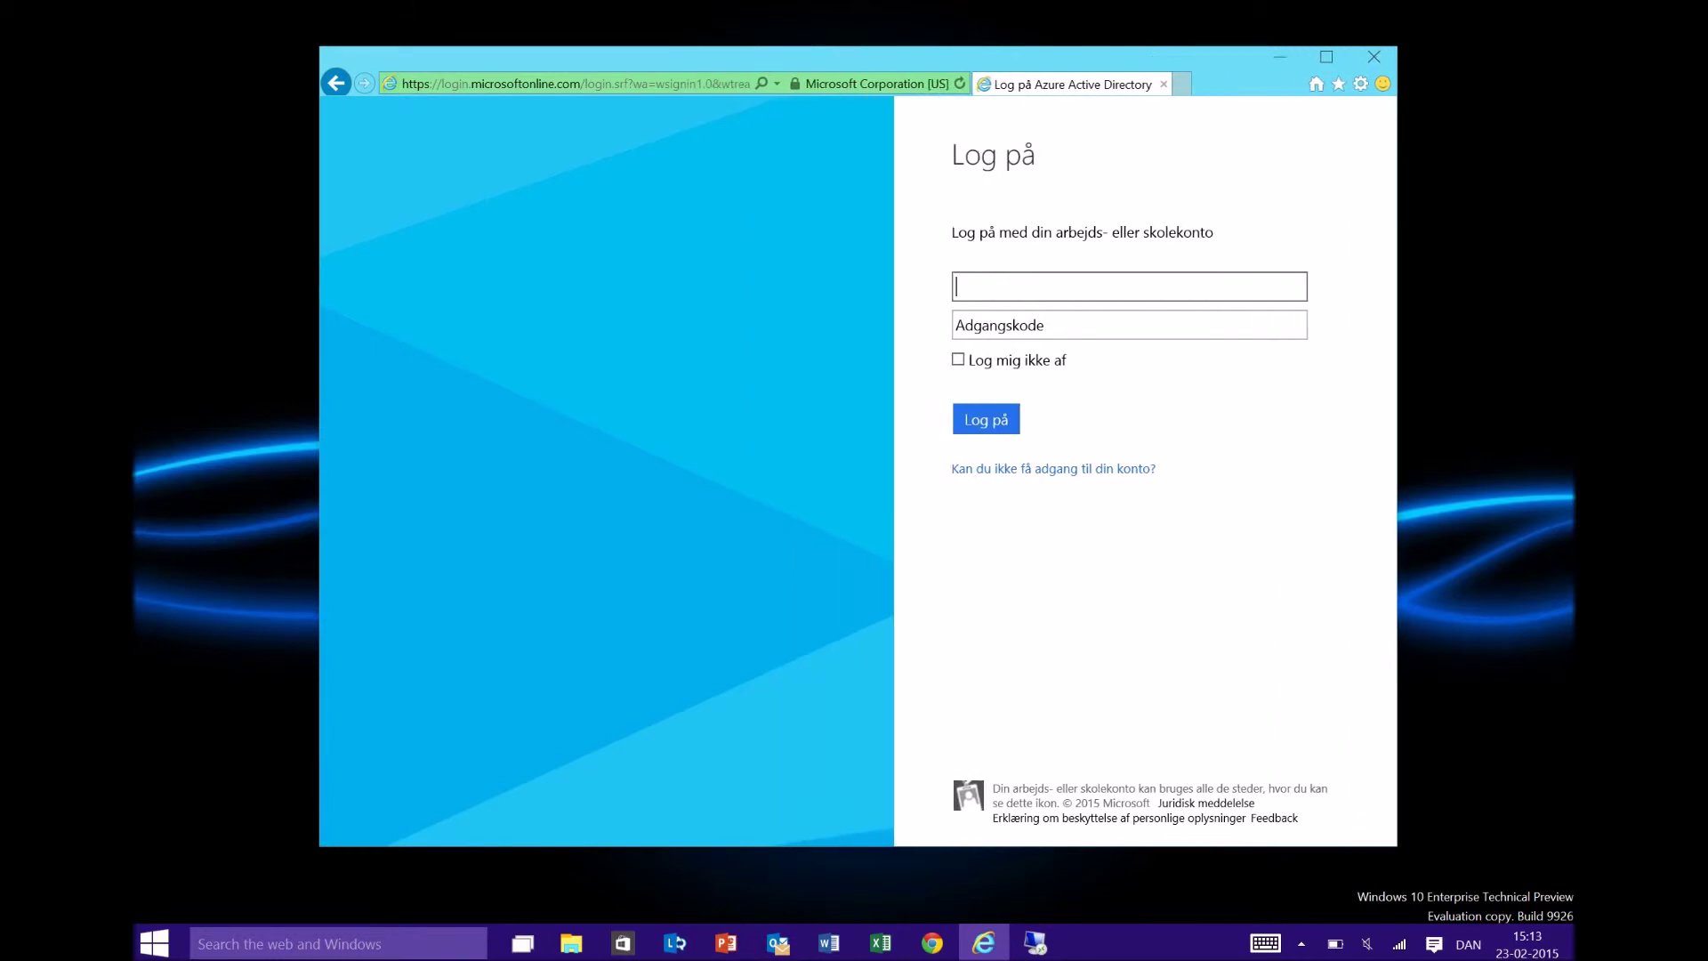
- Sign in to Azure AD with the work account user name and its password, maximizing the window
{"action": "key", "text": "Down"}
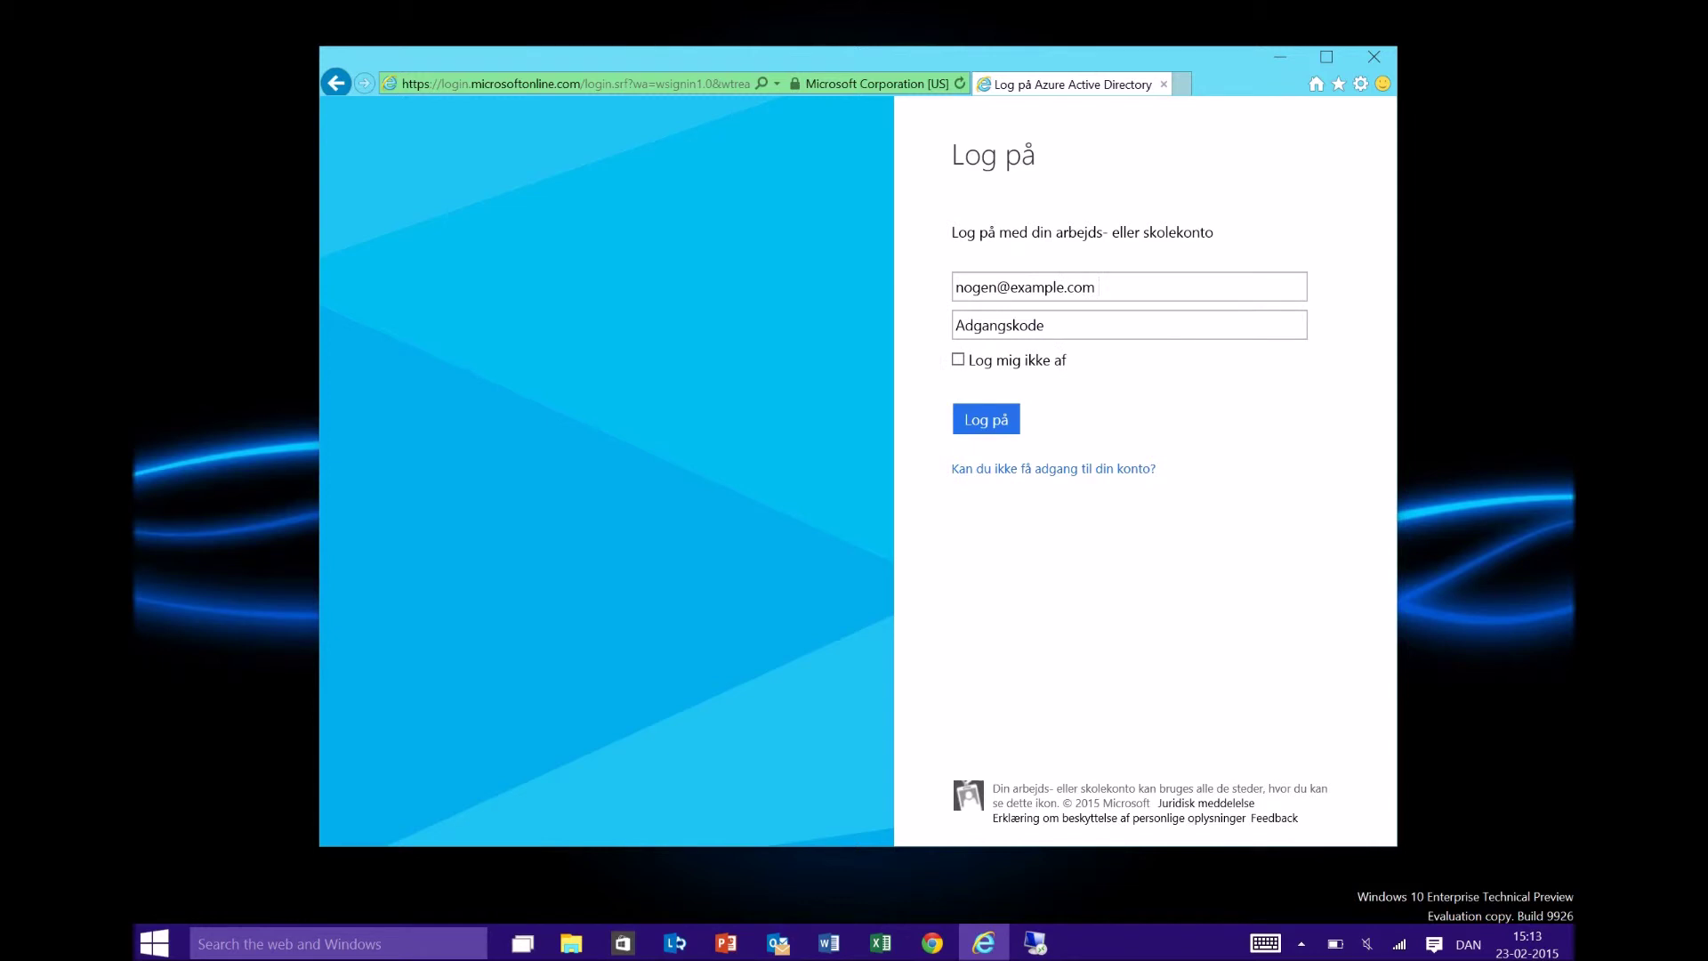
{"action": "key", "text": "Down"}
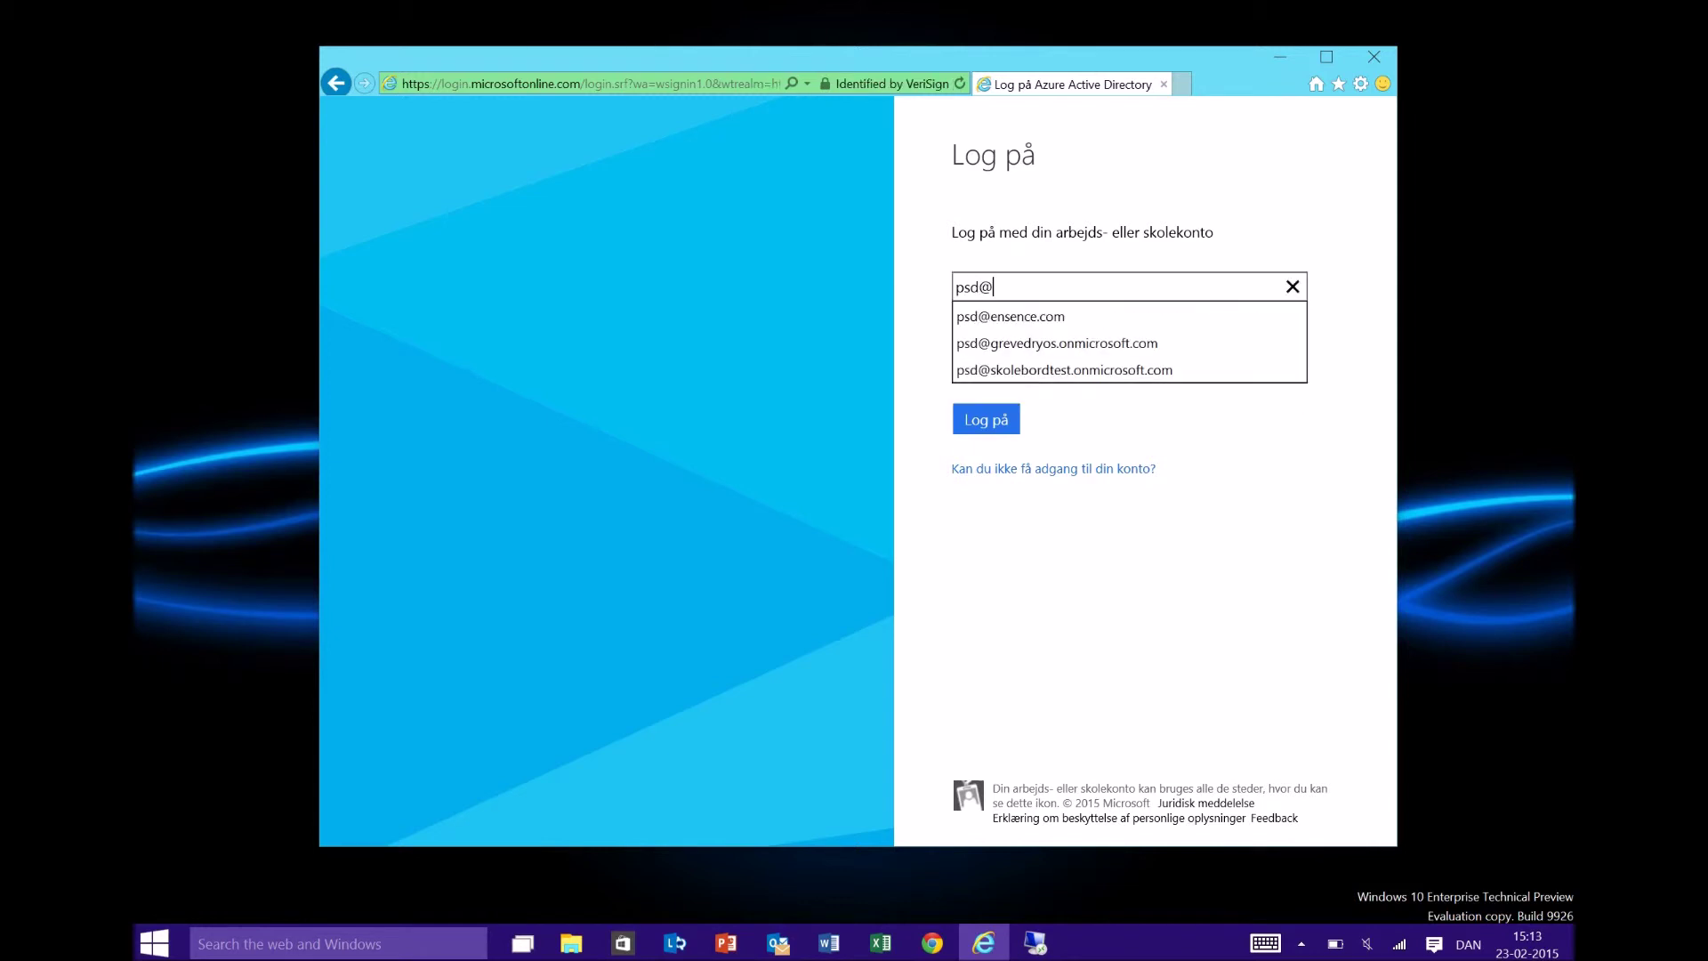
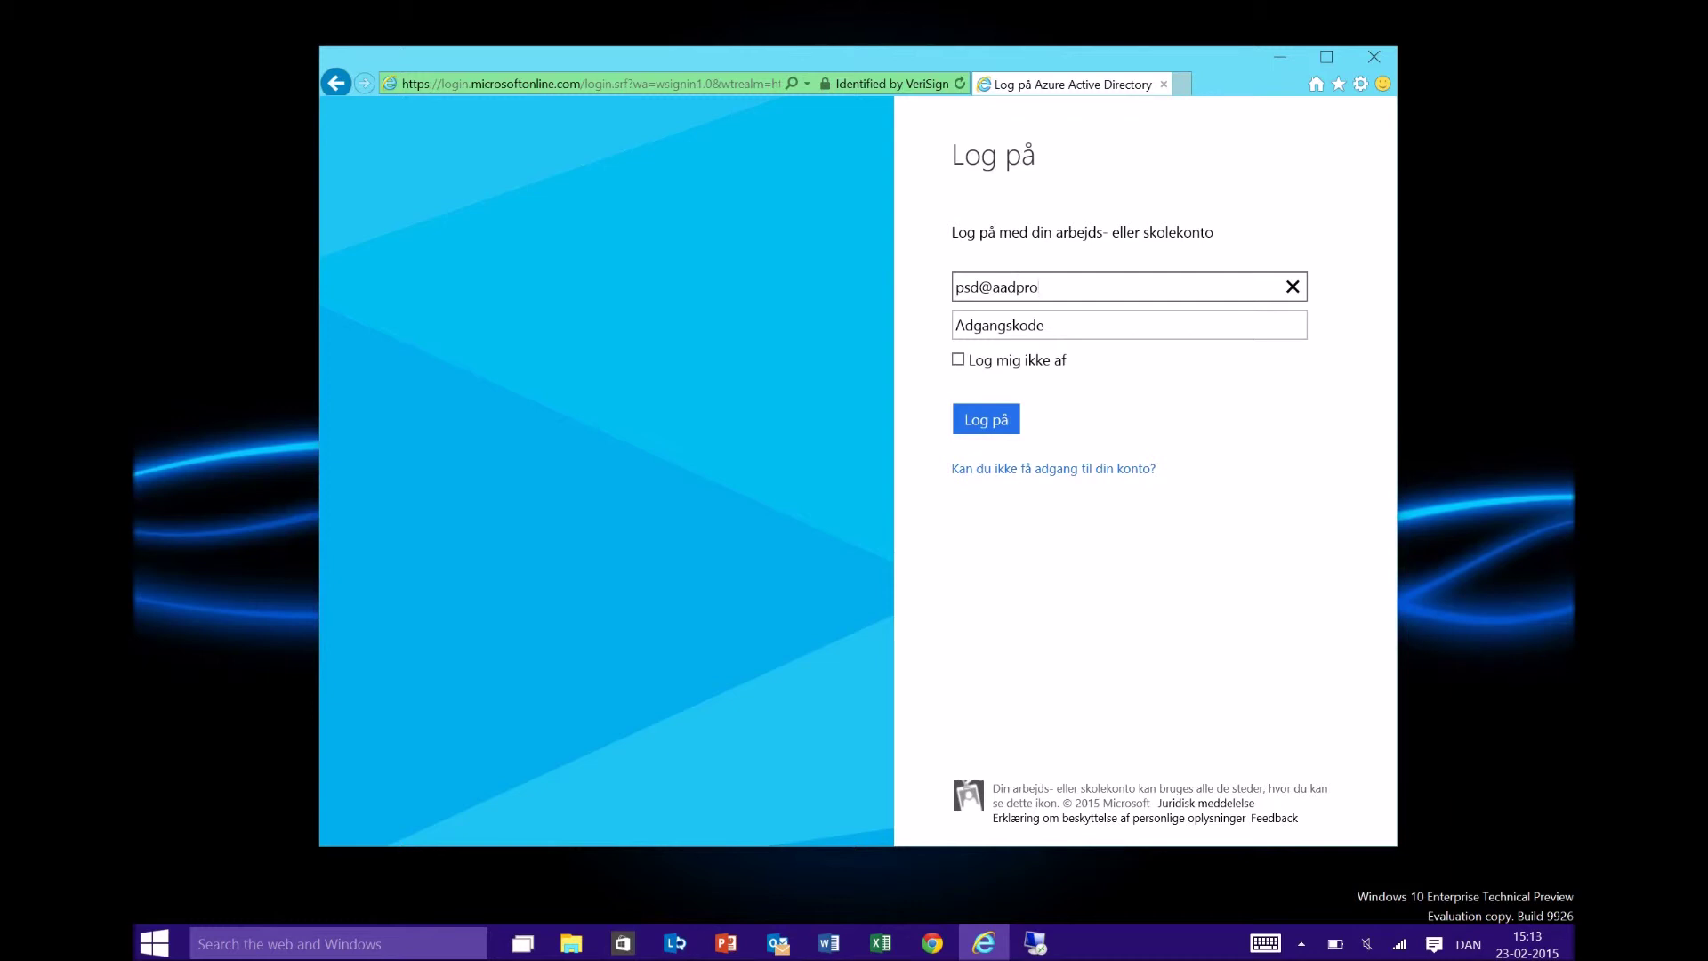
{"action": "key", "text": "Tab"}
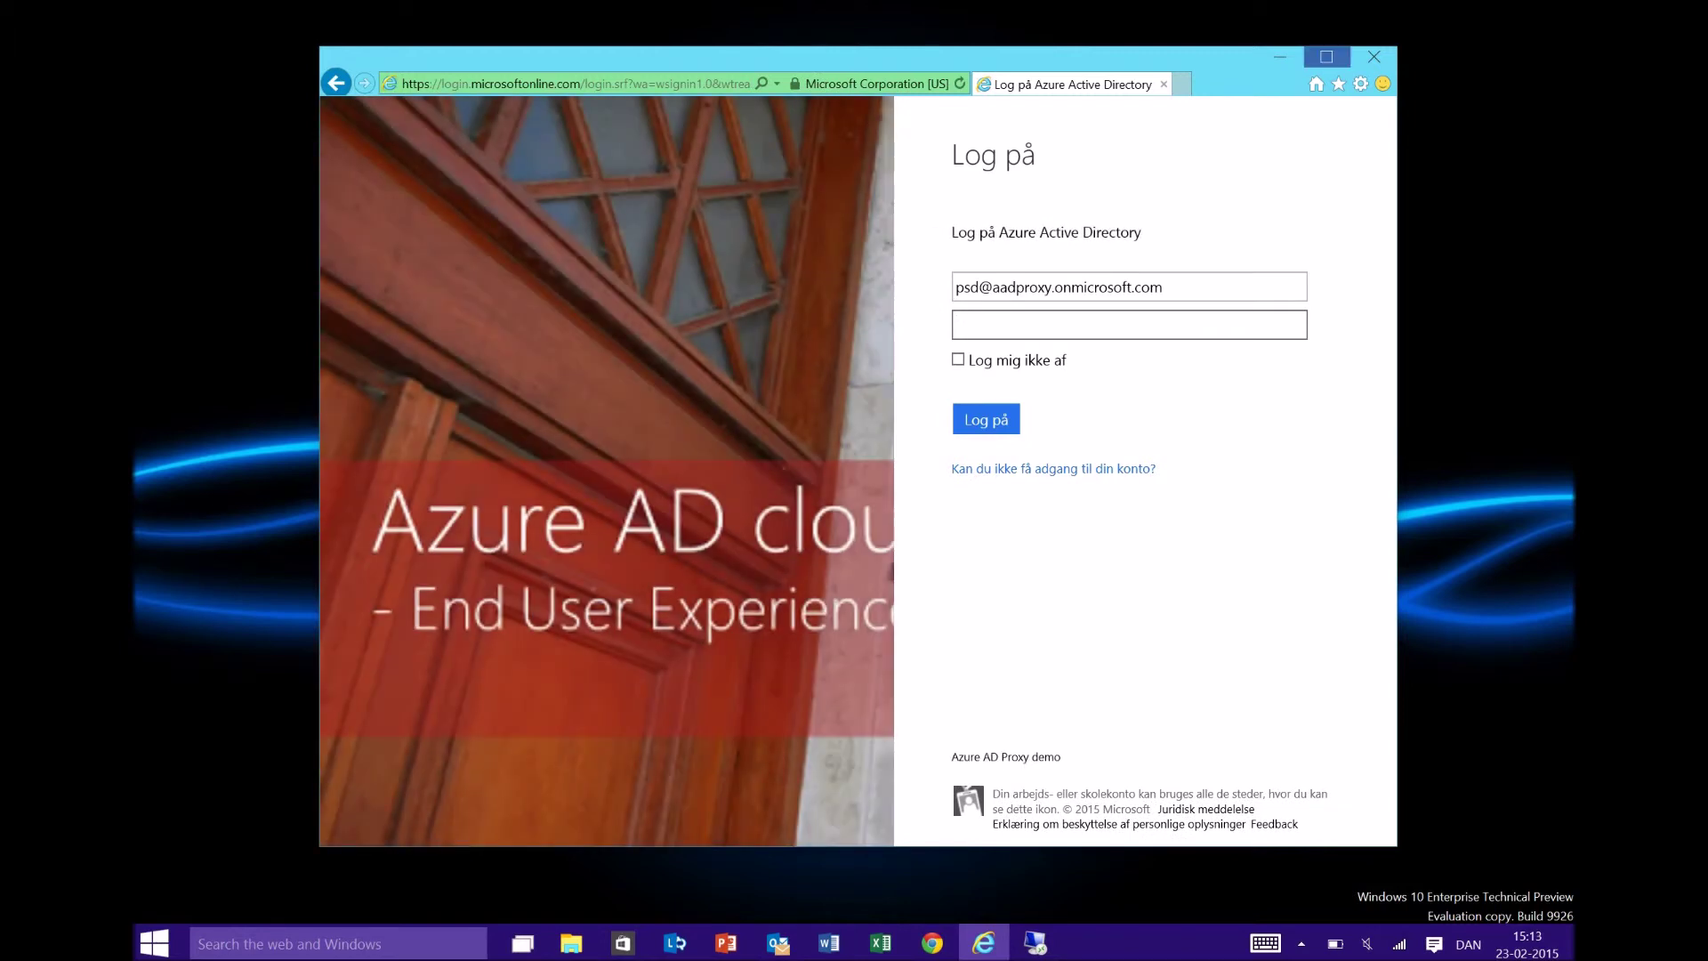
{"action": "left_click", "coordinate": [1326, 56]}
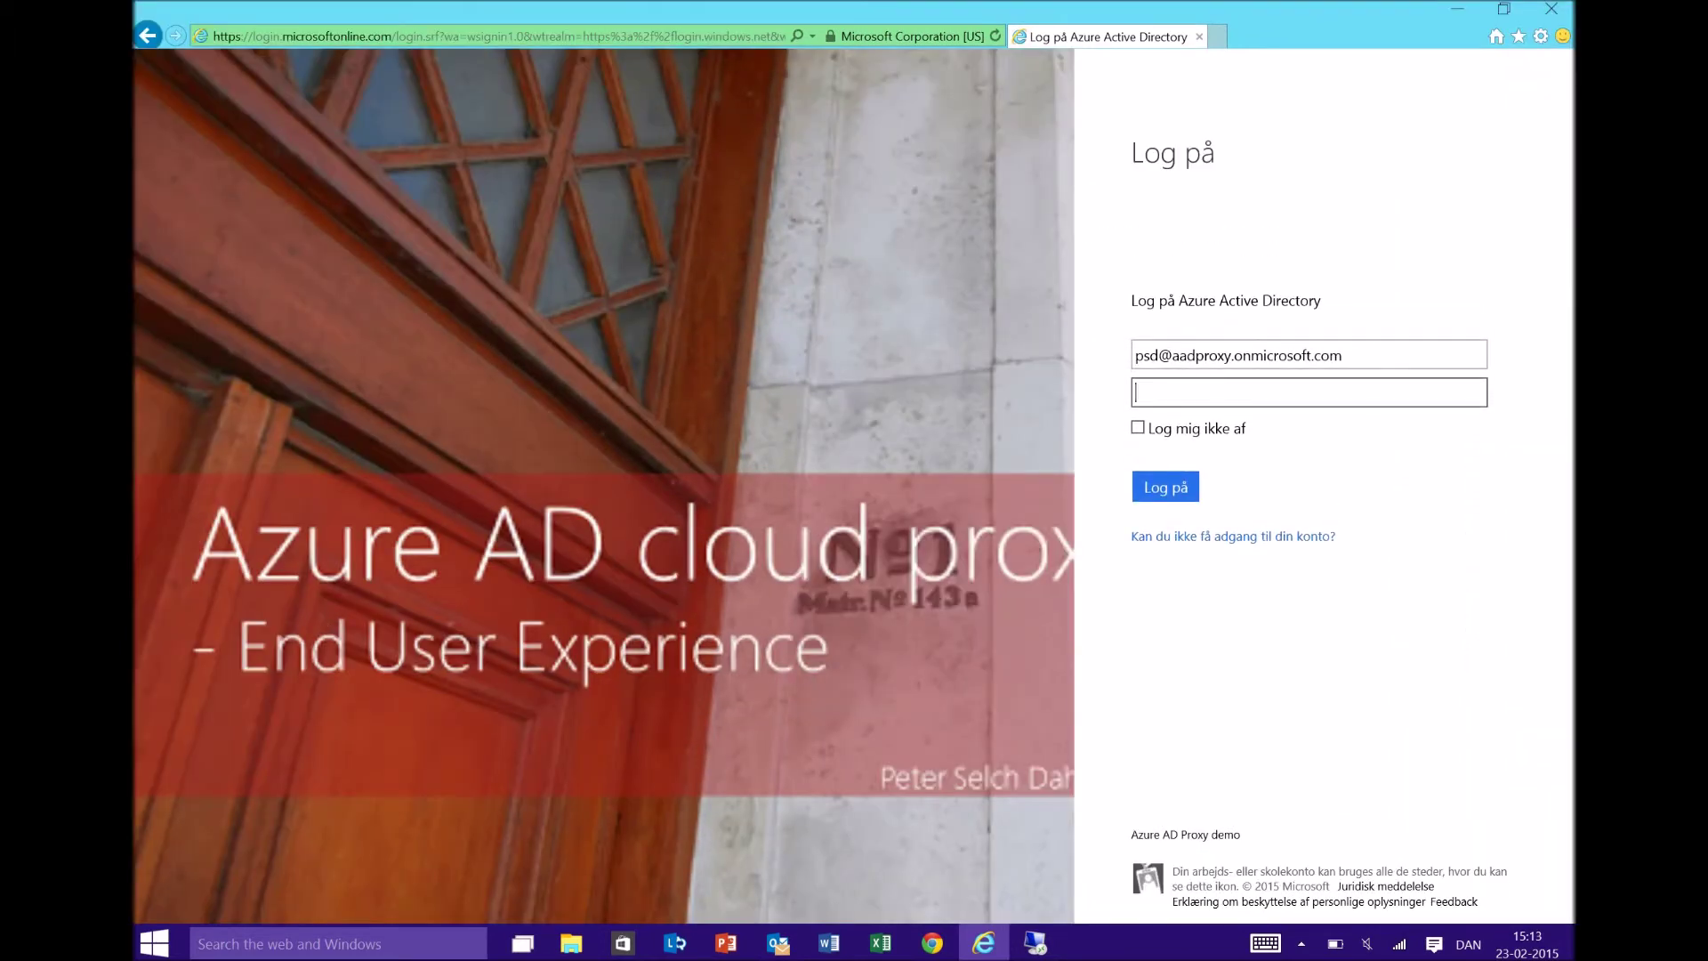
{"action": "type", "text": "••••••••••"}
{"action": "key", "text": "Return"}
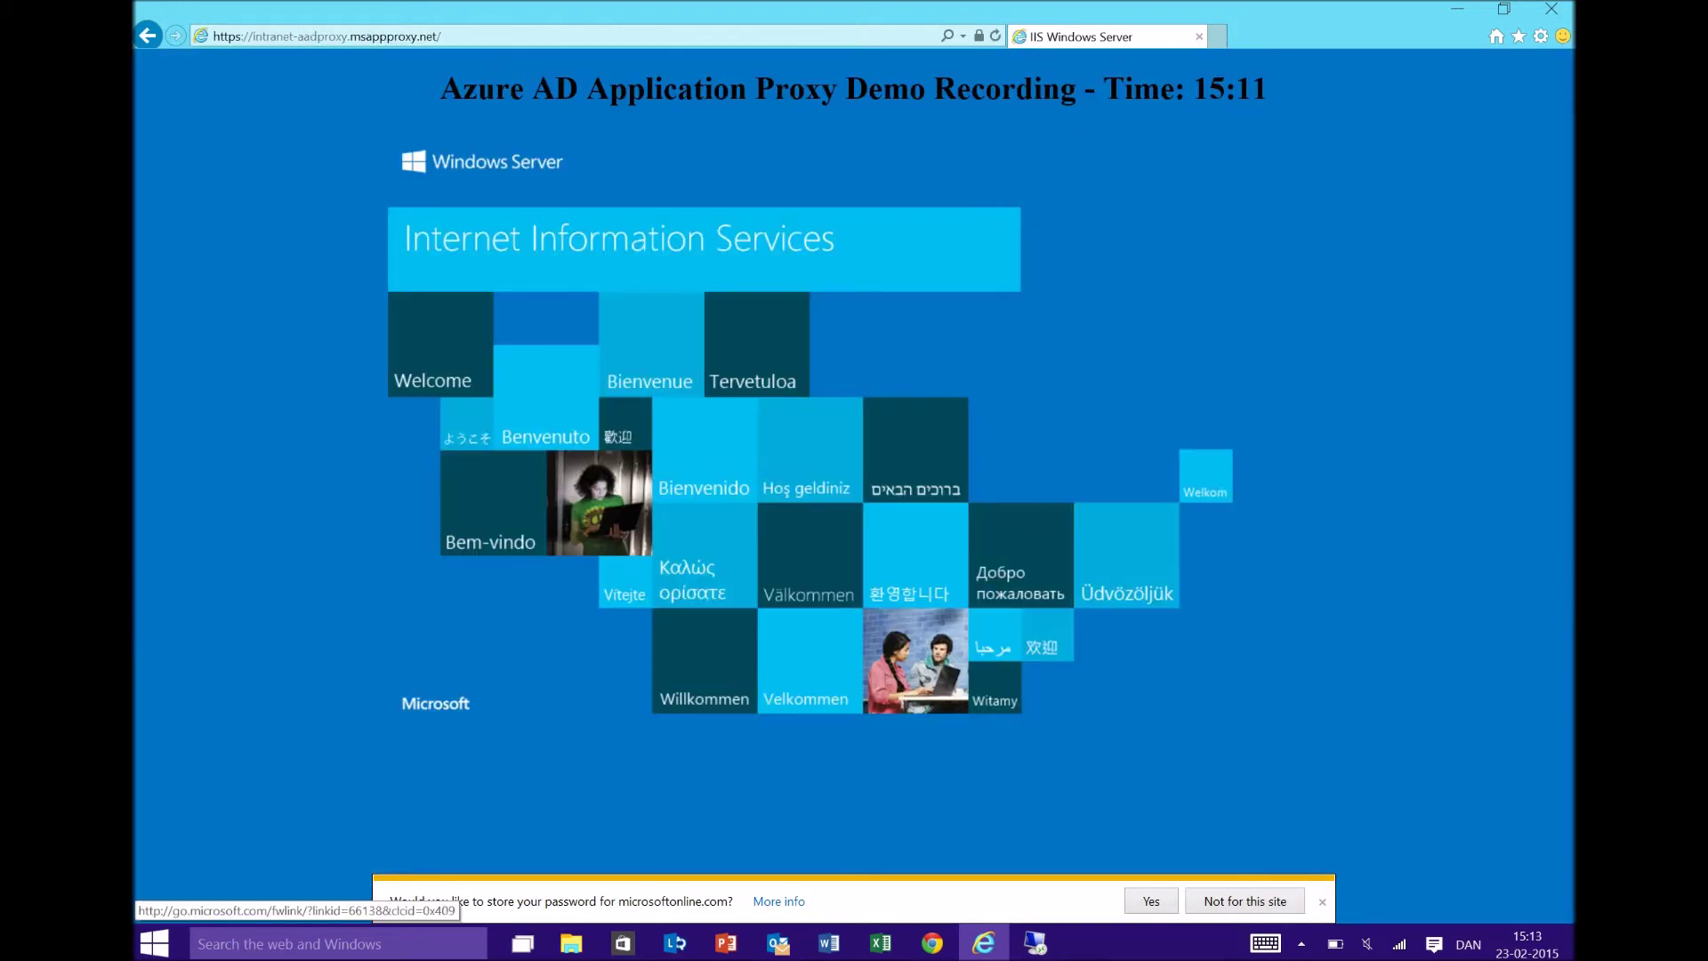
- Highlight the 'Azure AD Application Proxy Demo Recording - Time: 15:11' heading, then open a new tab
{"action": "left_click_drag", "start_coordinate": [442, 89], "coordinate": [1161, 89]}
{"action": "left_click", "coordinate": [1161, 89]}
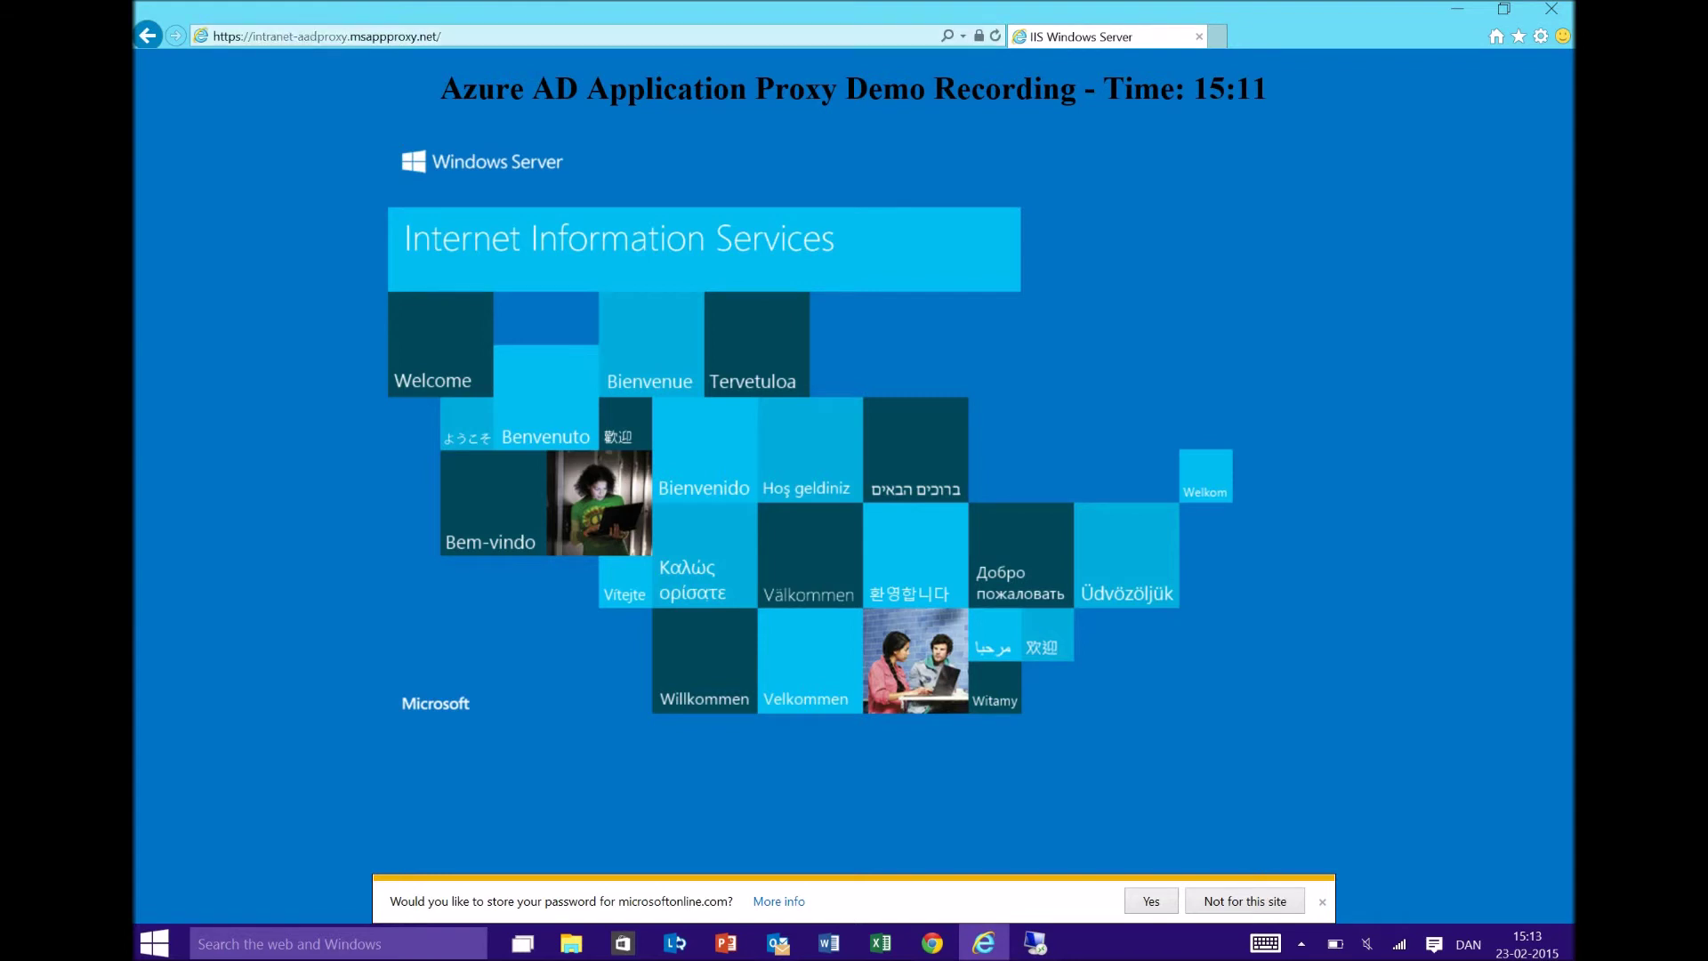
{"action": "key", "text": "ctrl+t"}
- Load Office 365 mail and go through the app launcher to the full Mine apps page
{"action": "type", "text": "mail.office365.com/"}
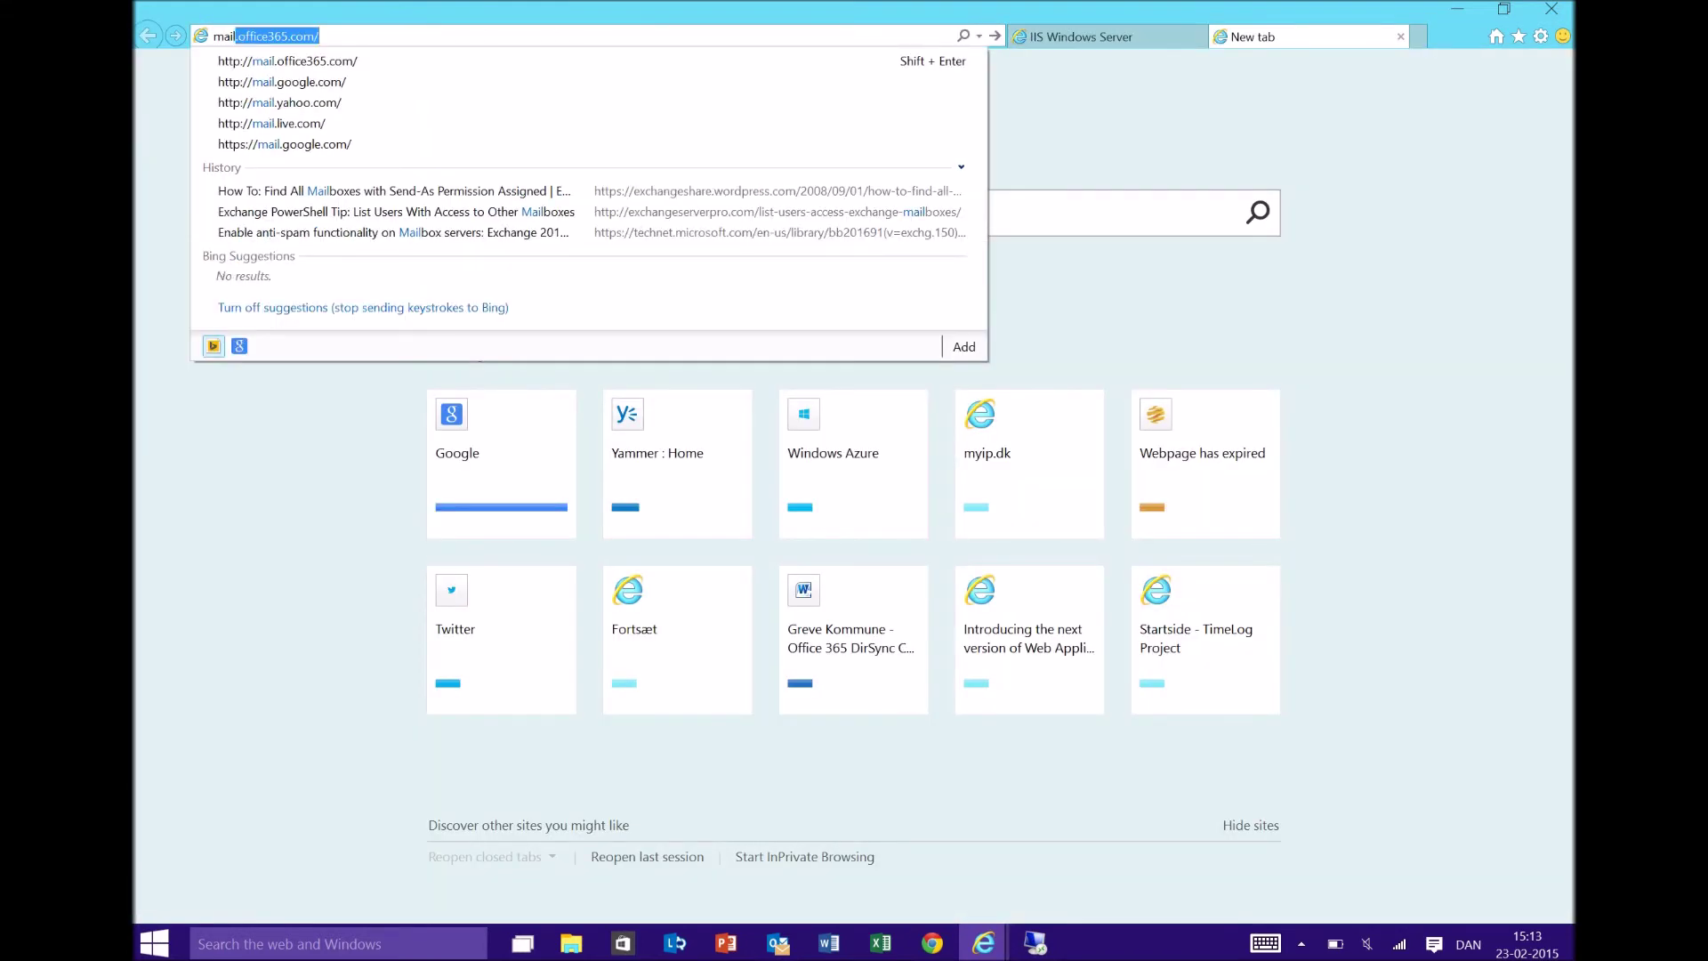
{"action": "key", "text": "Return"}
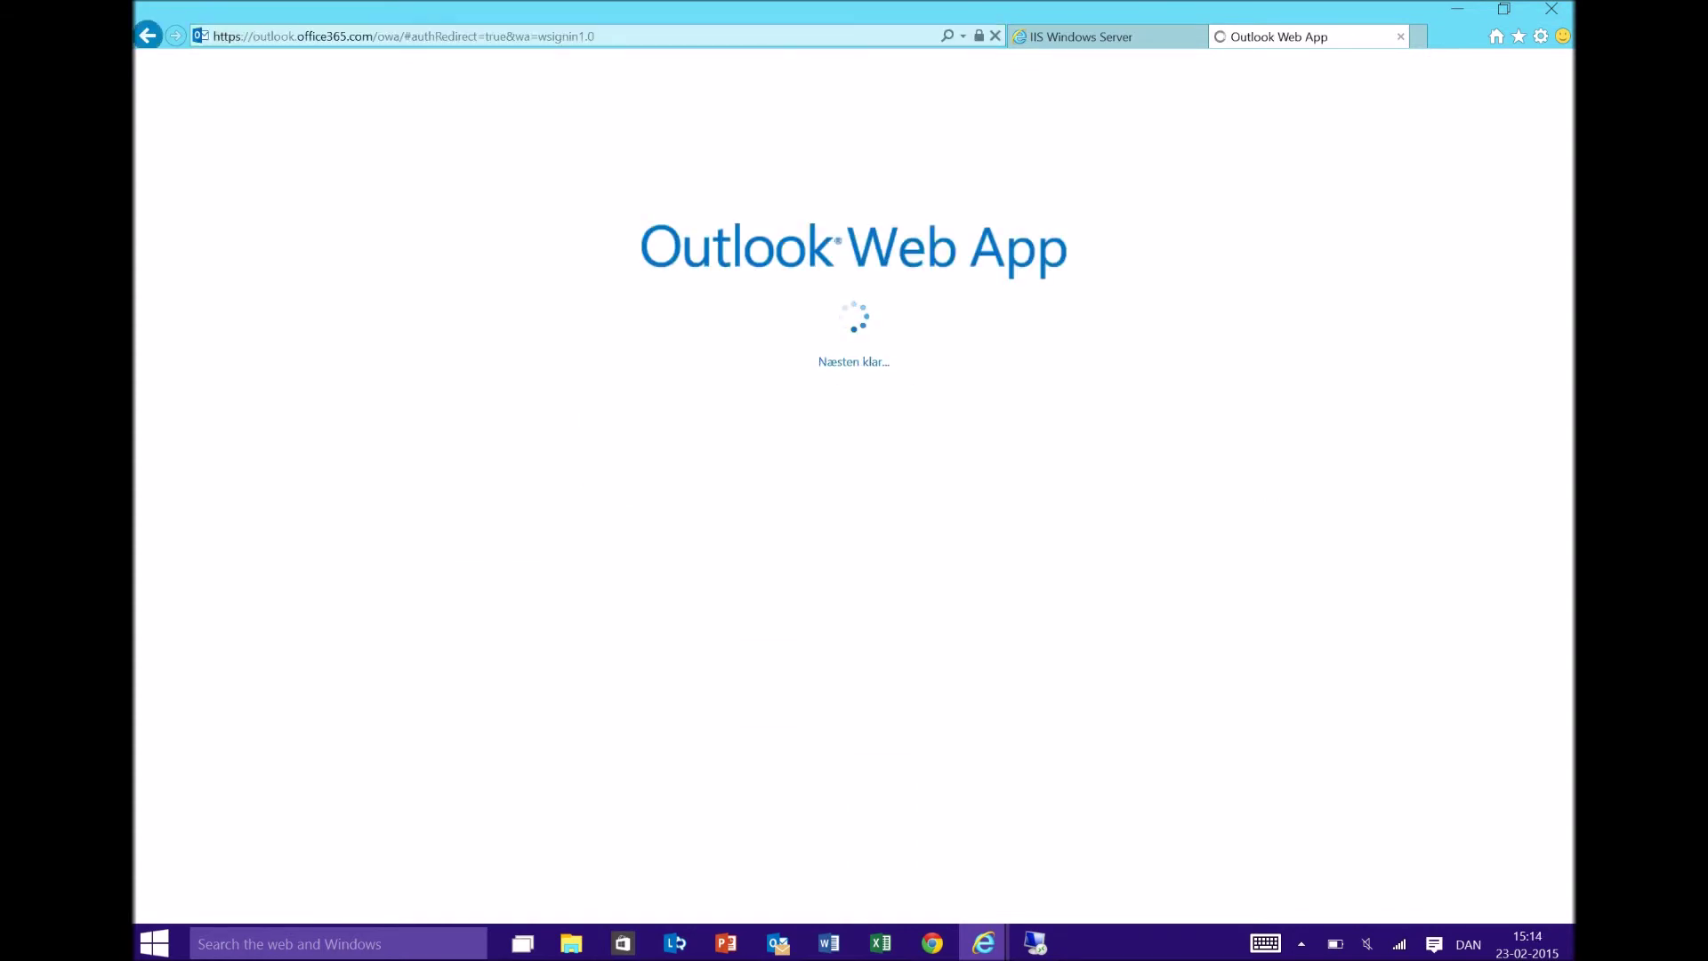
{"action": "left_click", "coordinate": [155, 73]}
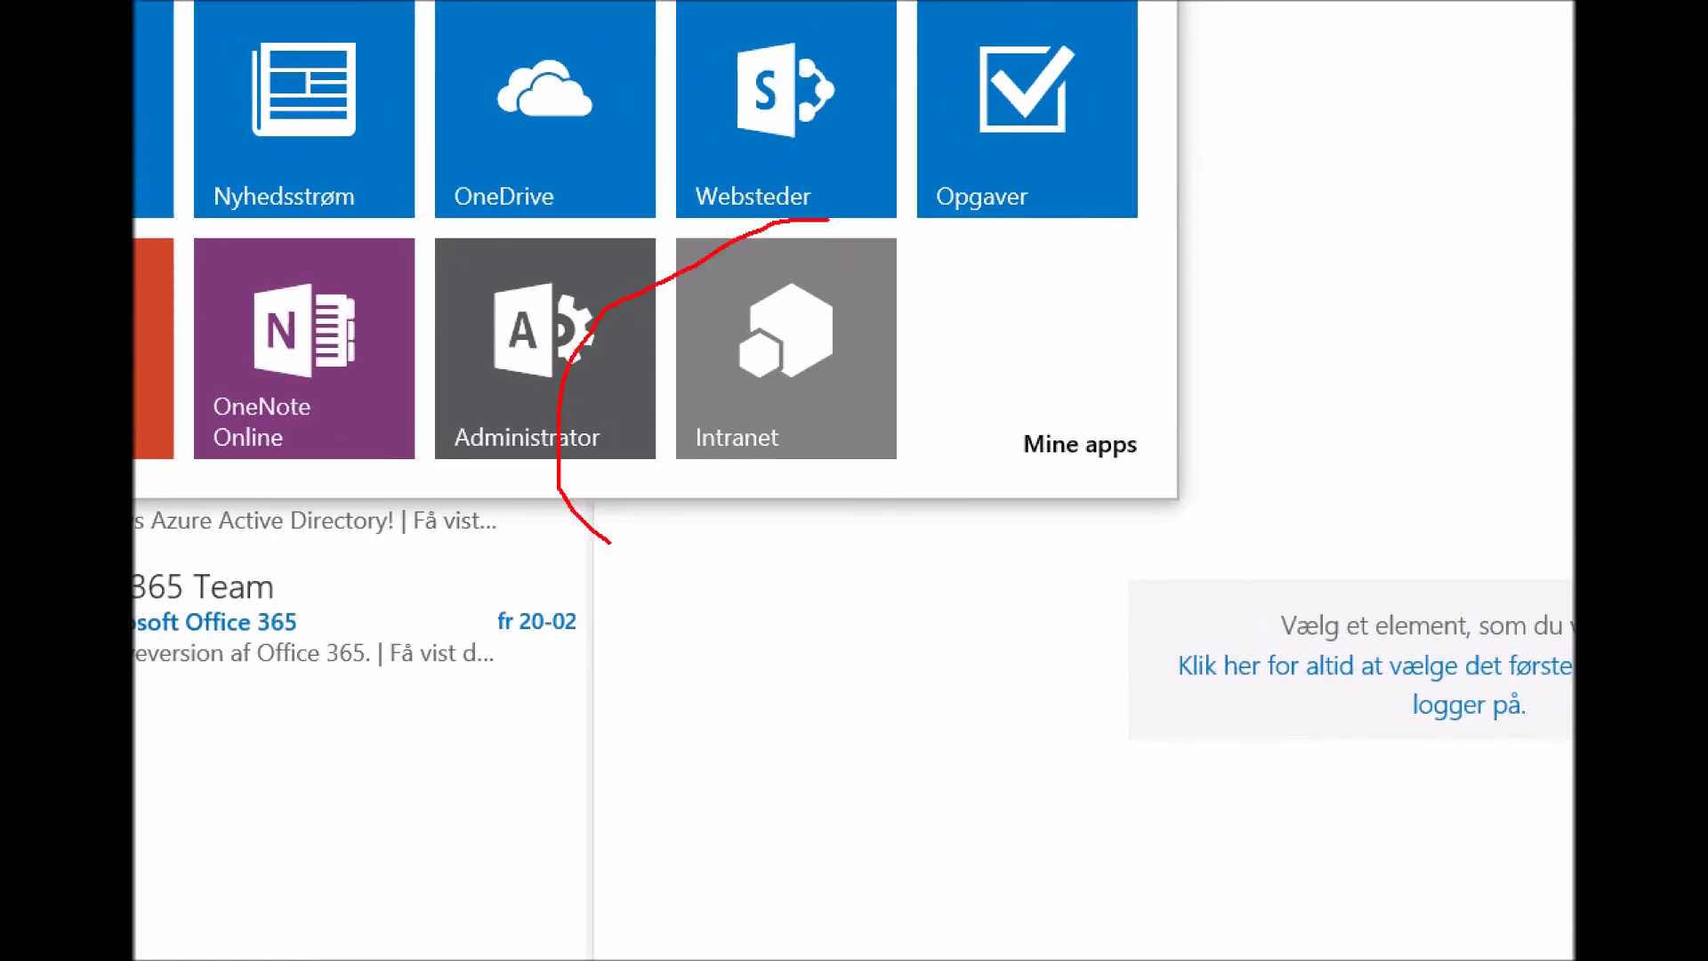
{"action": "mouse_move", "coordinate": [1162, 419]}
{"action": "left_mouse_down"}
{"action": "mouse_move", "coordinate": [984, 444]}
{"action": "mouse_move", "coordinate": [1166, 427]}
{"action": "mouse_move", "coordinate": [1147, 441]}
{"action": "left_mouse_up"}
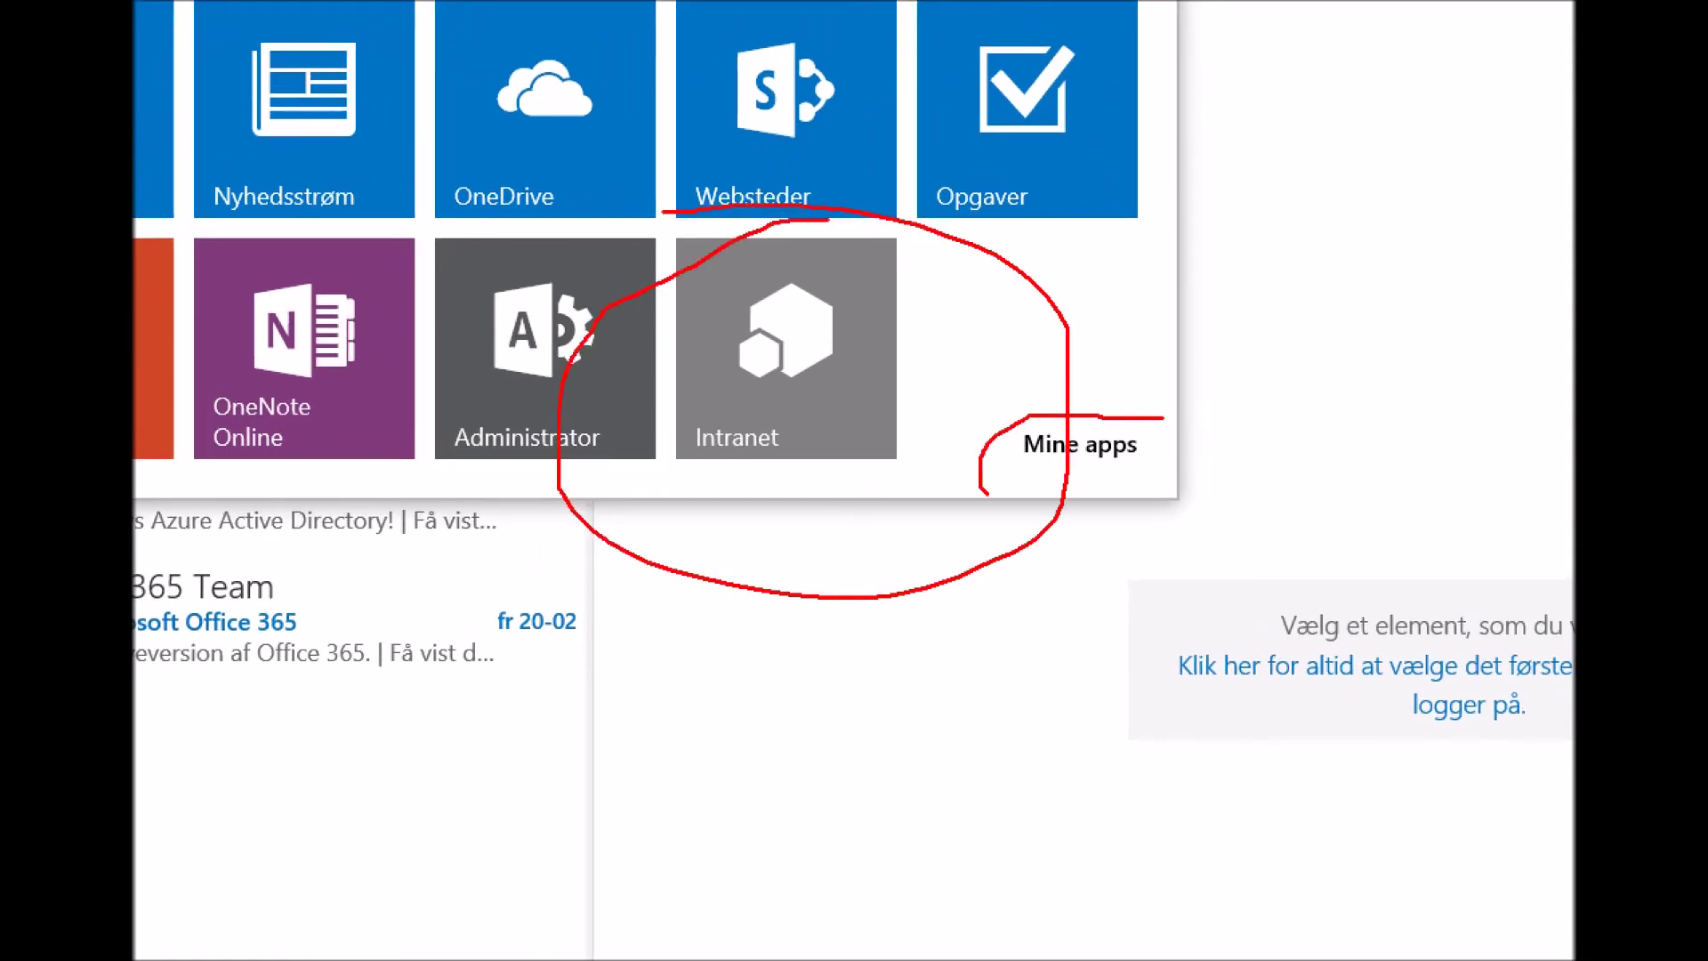
{"action": "key", "text": "Escape"}
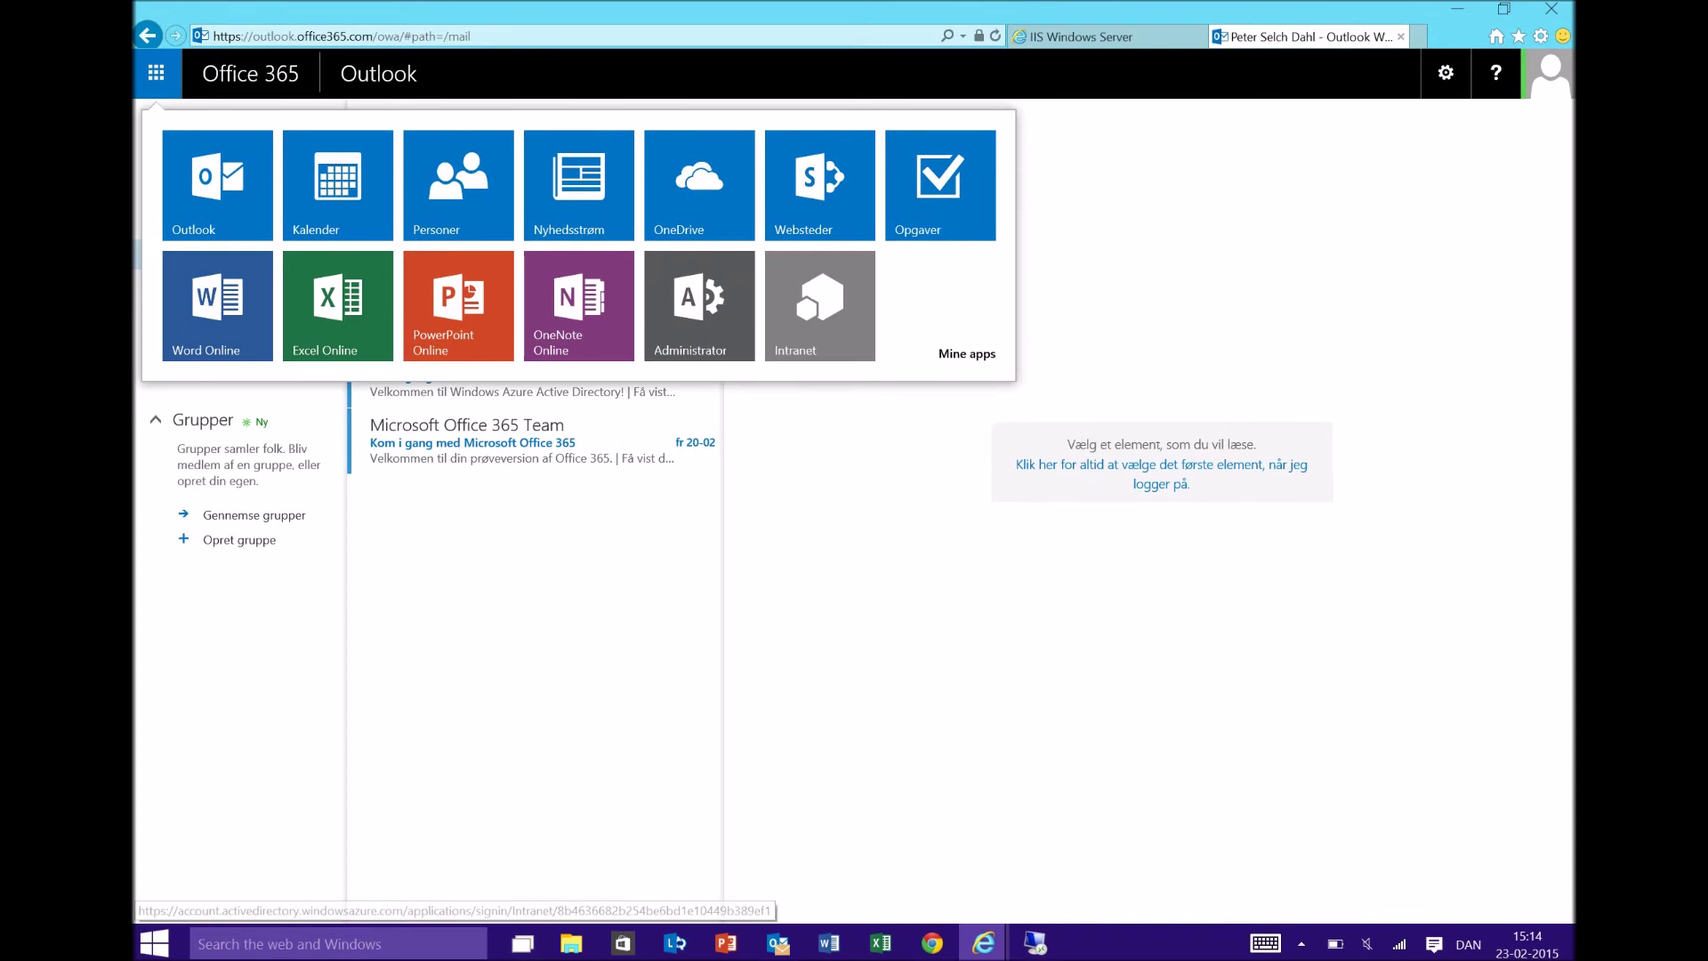
{"action": "left_click", "coordinate": [967, 353]}
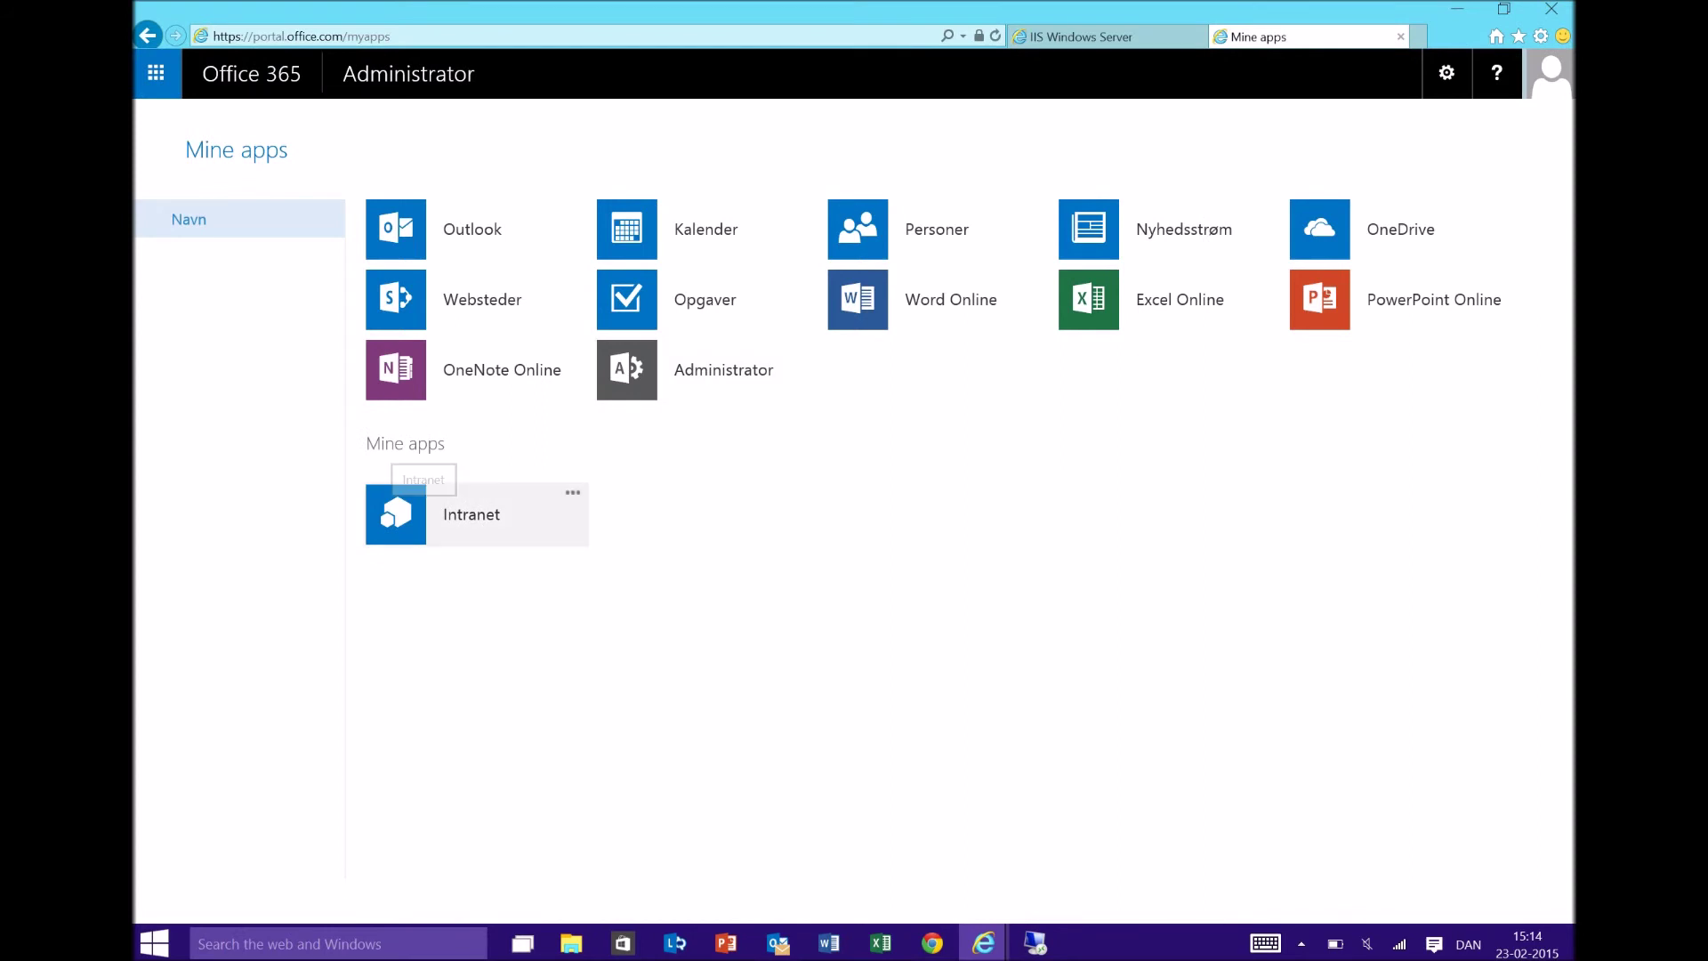
- Launch the Intranet app from the programs list and switch between the access panel and the 15:11 intranet tab
{"action": "left_click", "coordinate": [410, 503]}
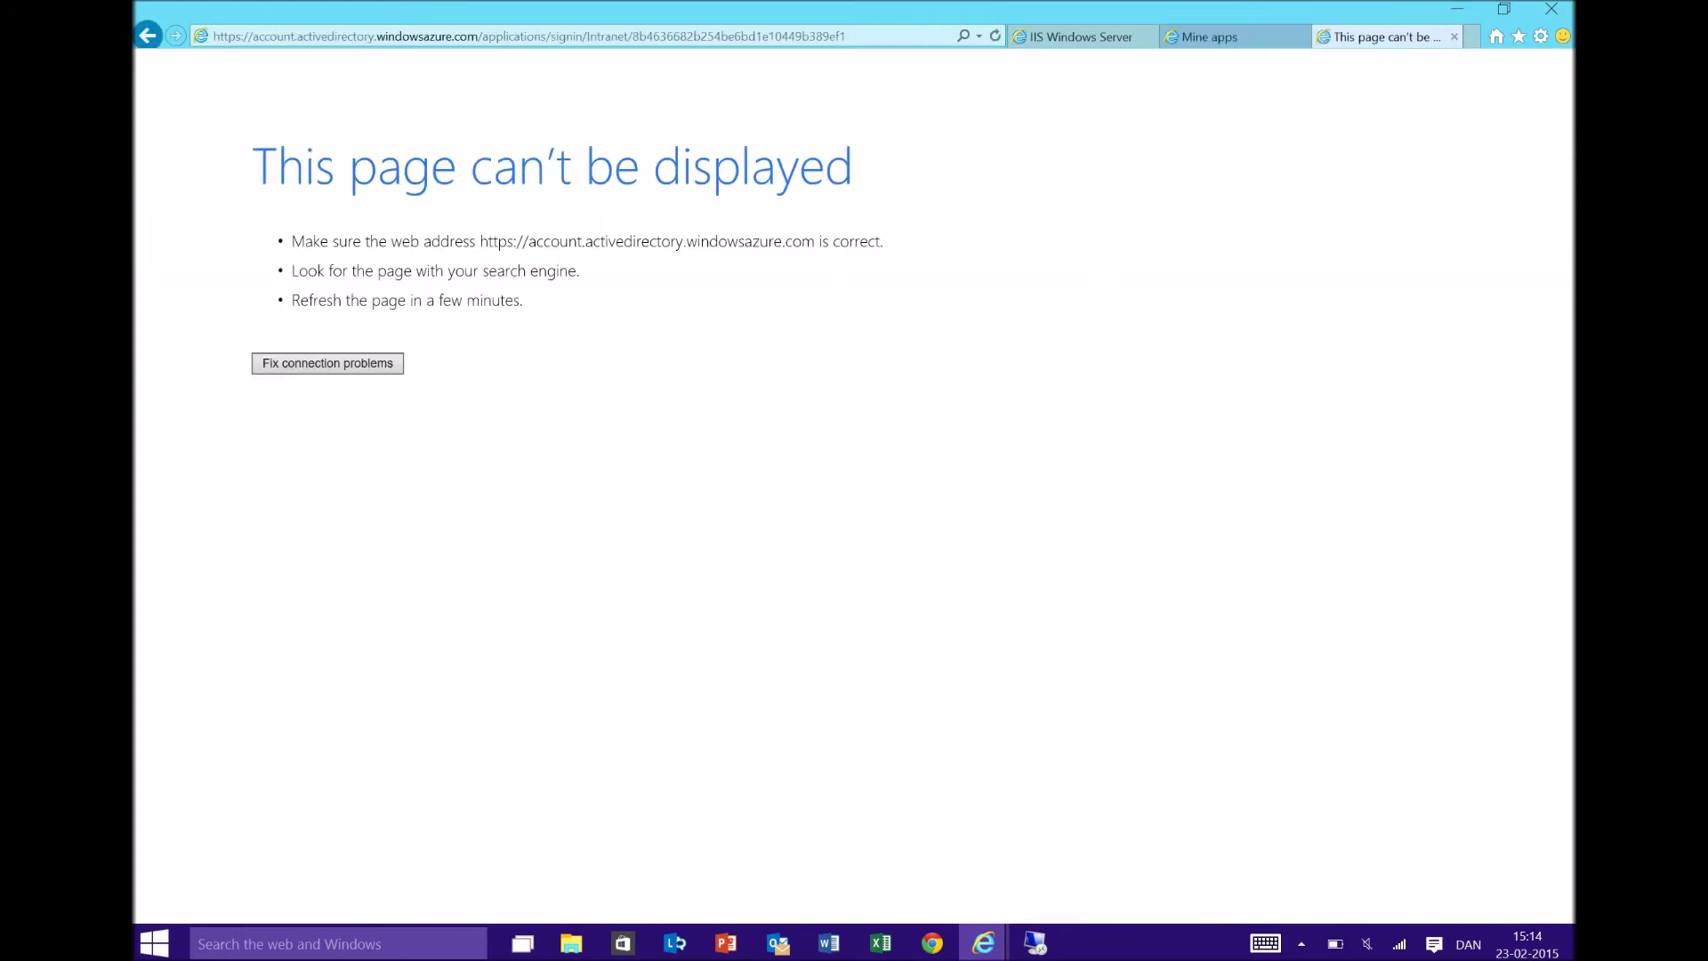
{"action": "left_click", "coordinate": [534, 35]}
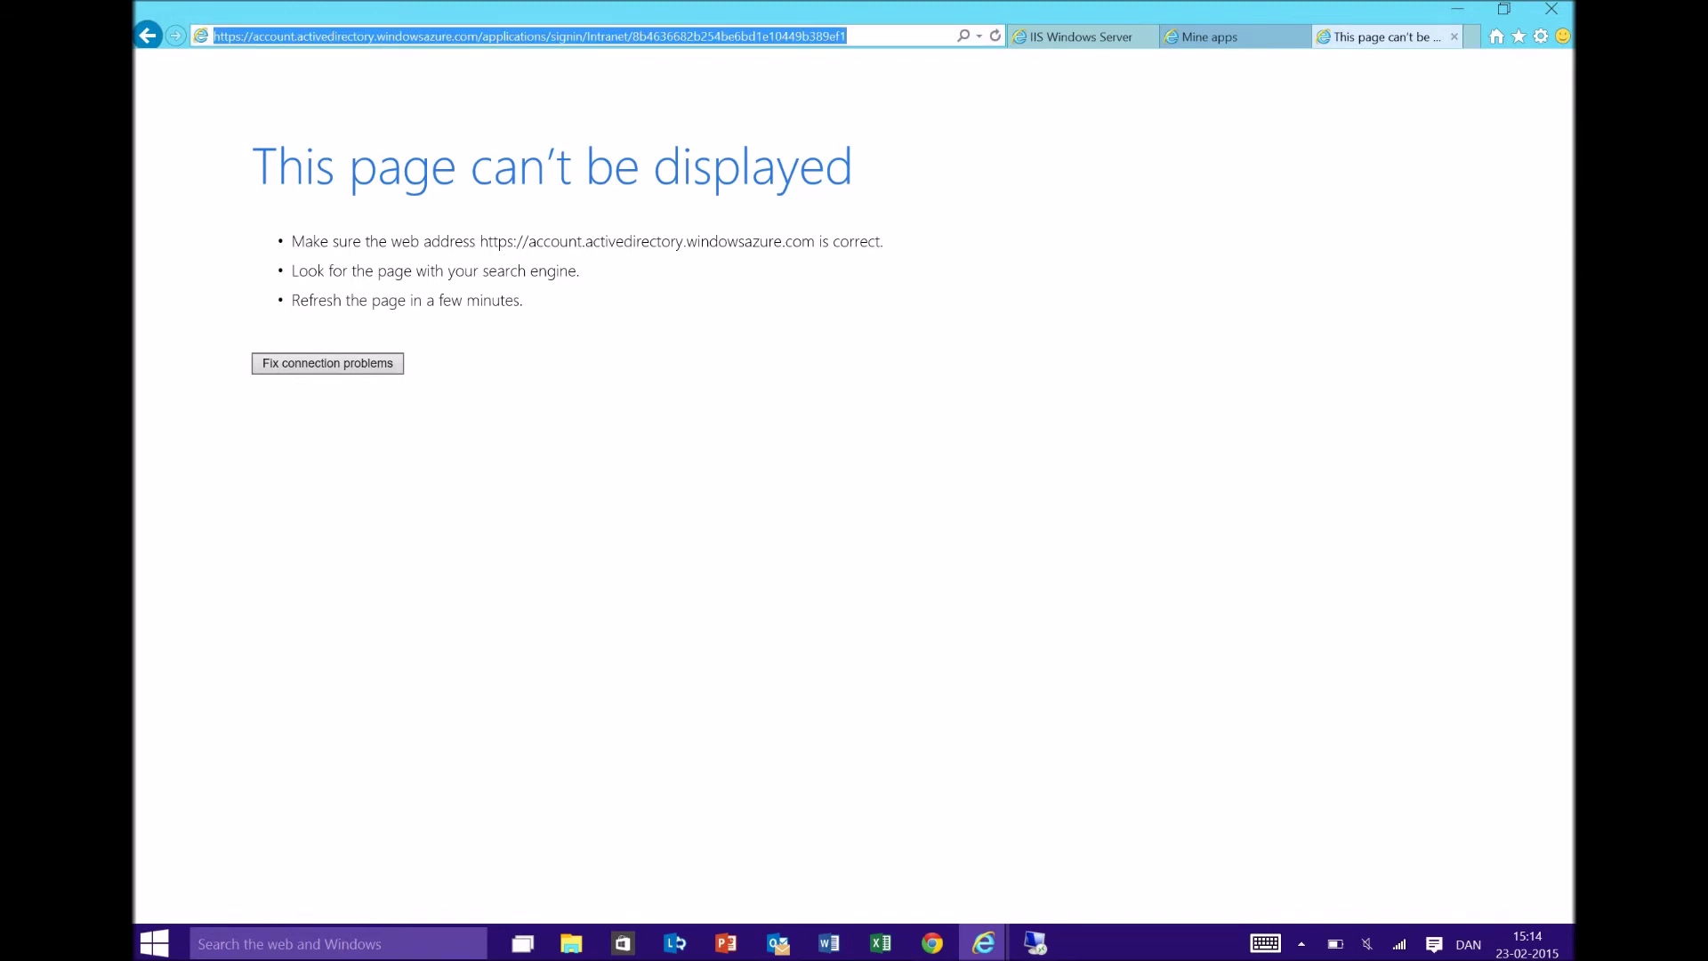
{"action": "key", "text": "Return"}
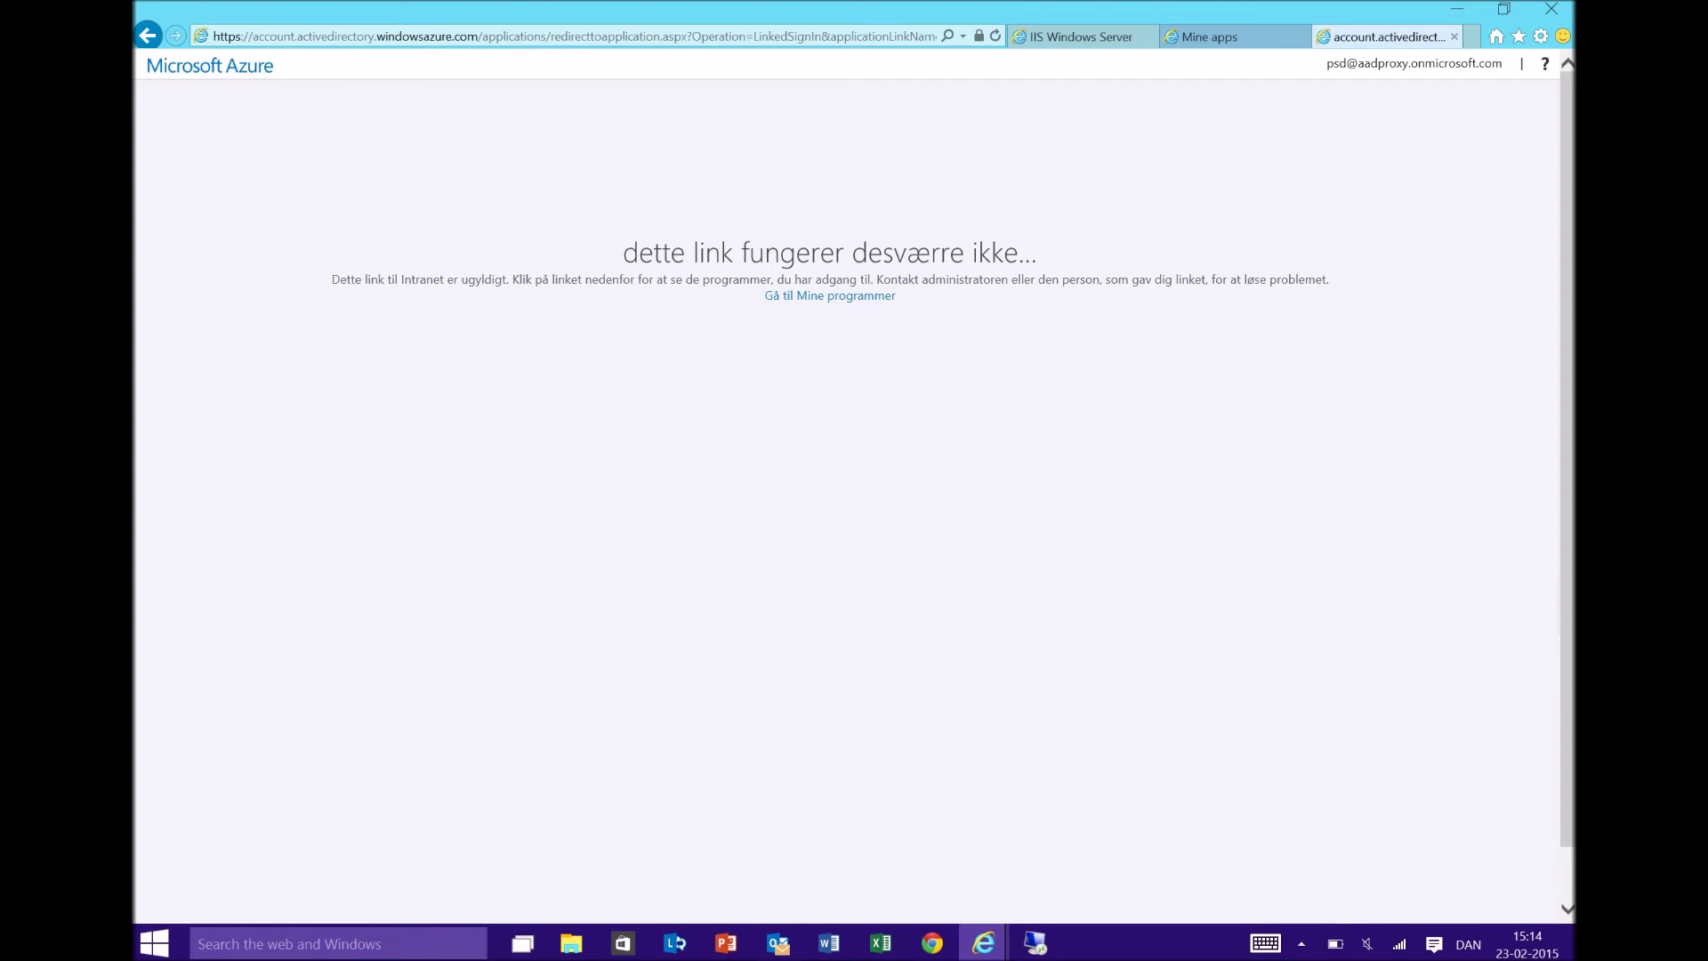
{"action": "left_click", "coordinate": [830, 295]}
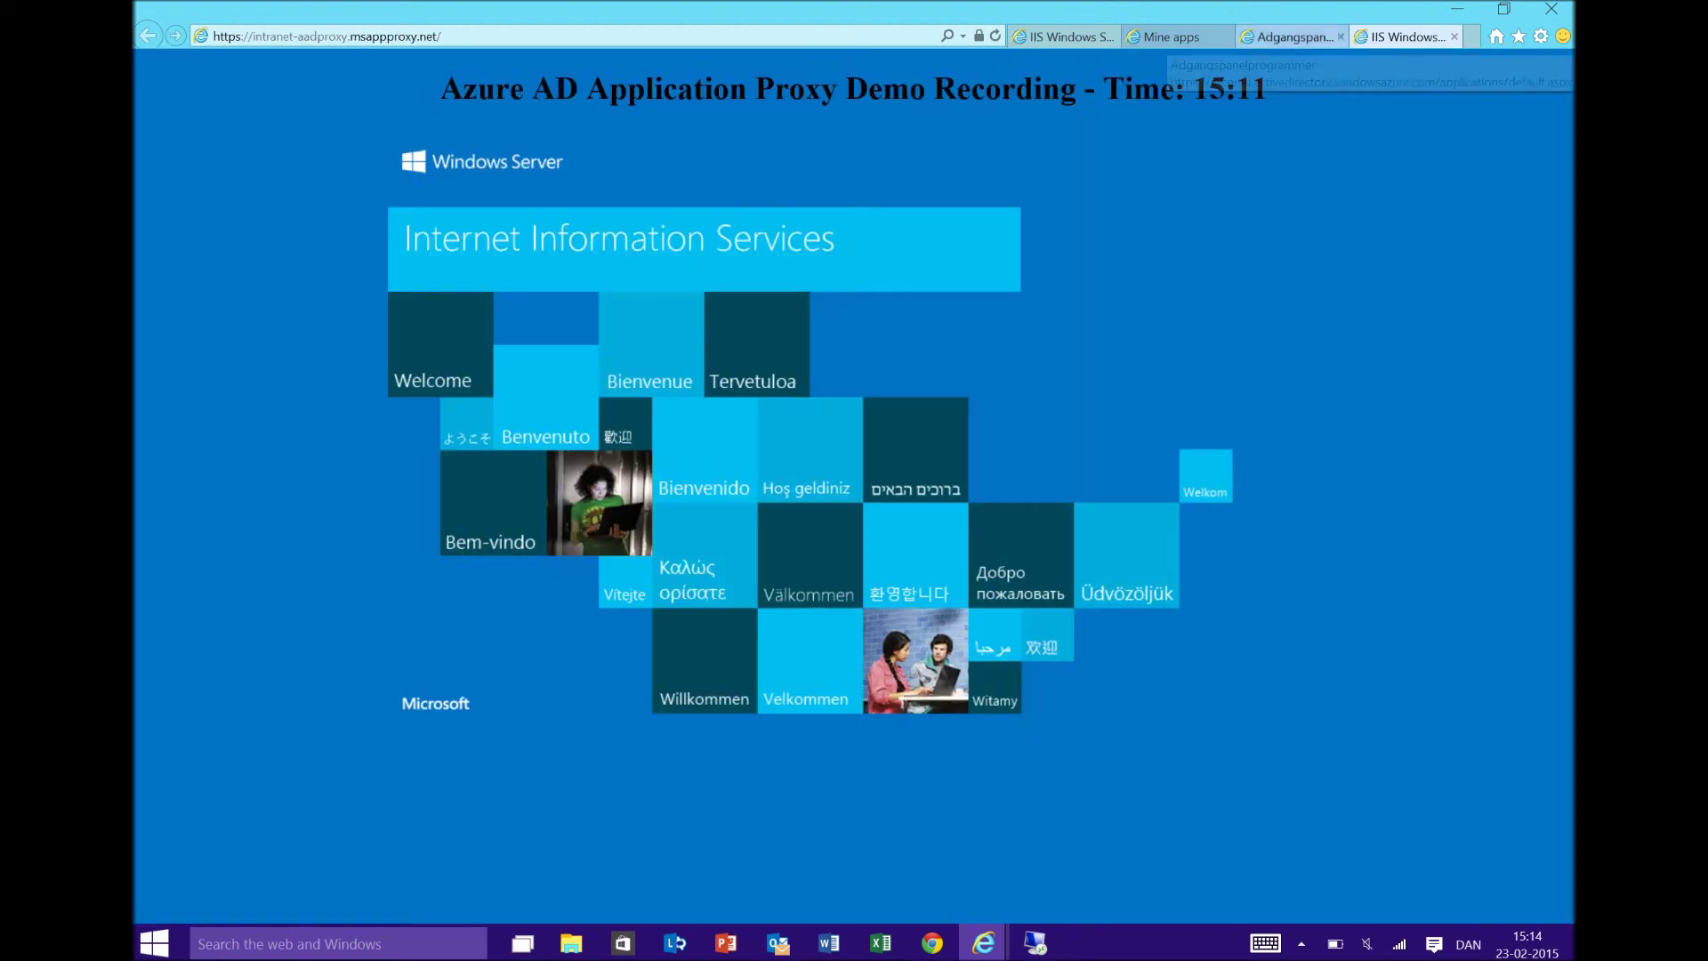
{"action": "left_click", "coordinate": [1294, 36]}
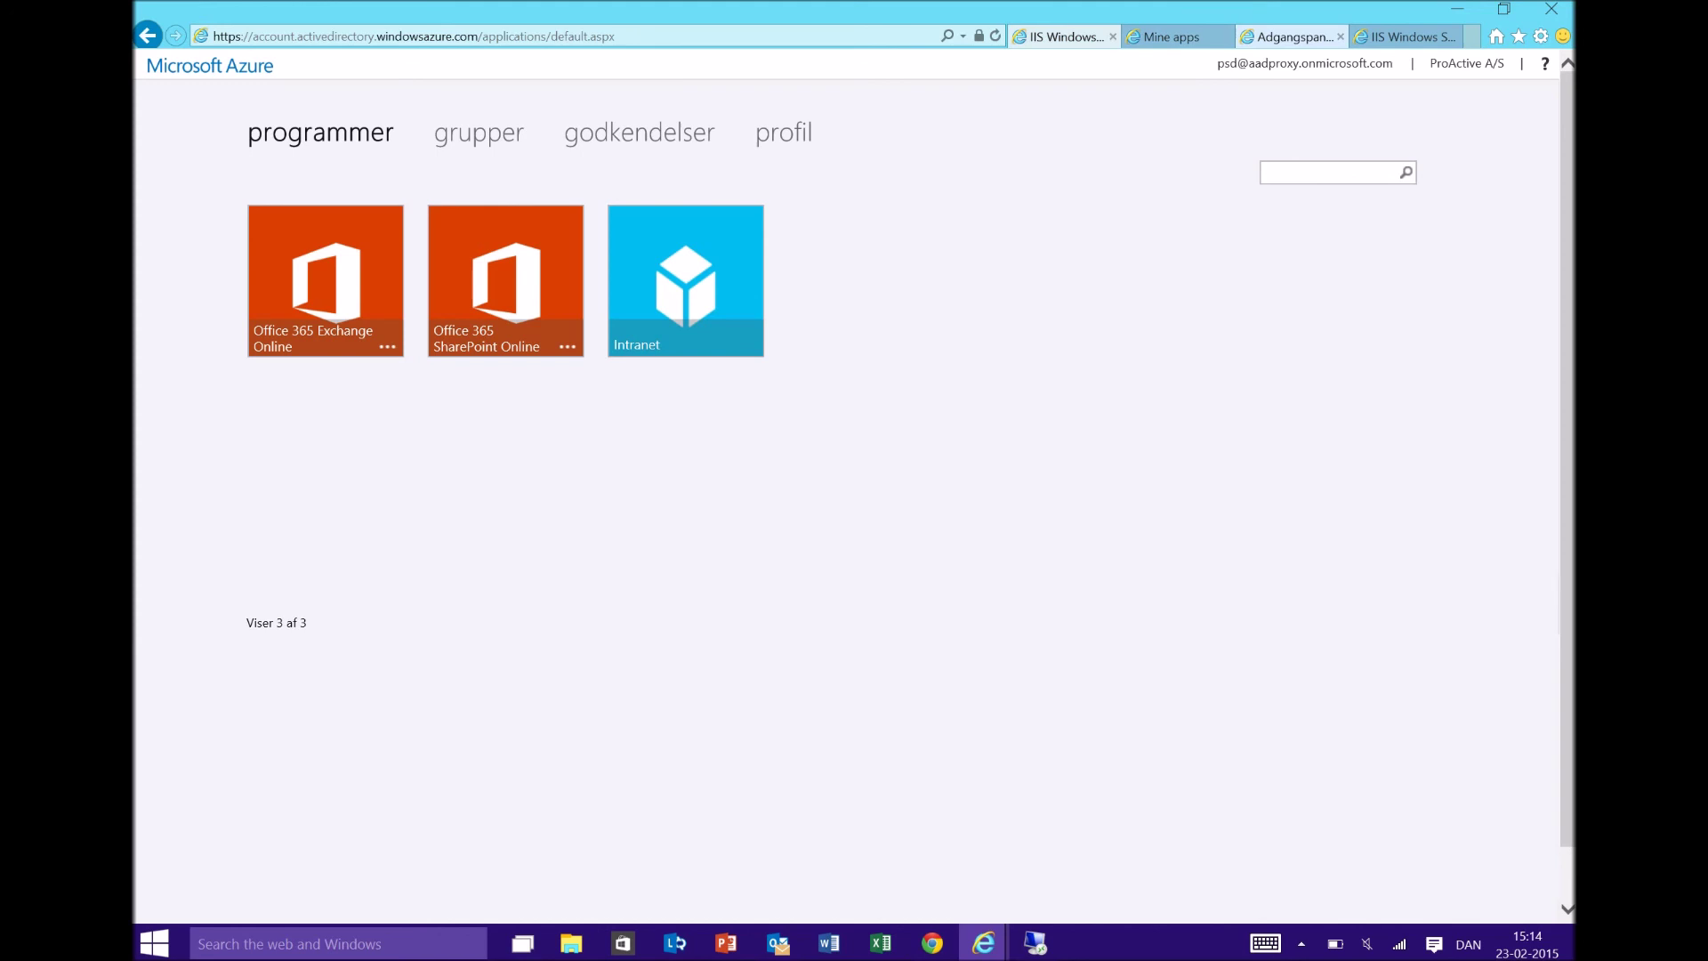
{"action": "left_click", "coordinate": [1064, 36]}
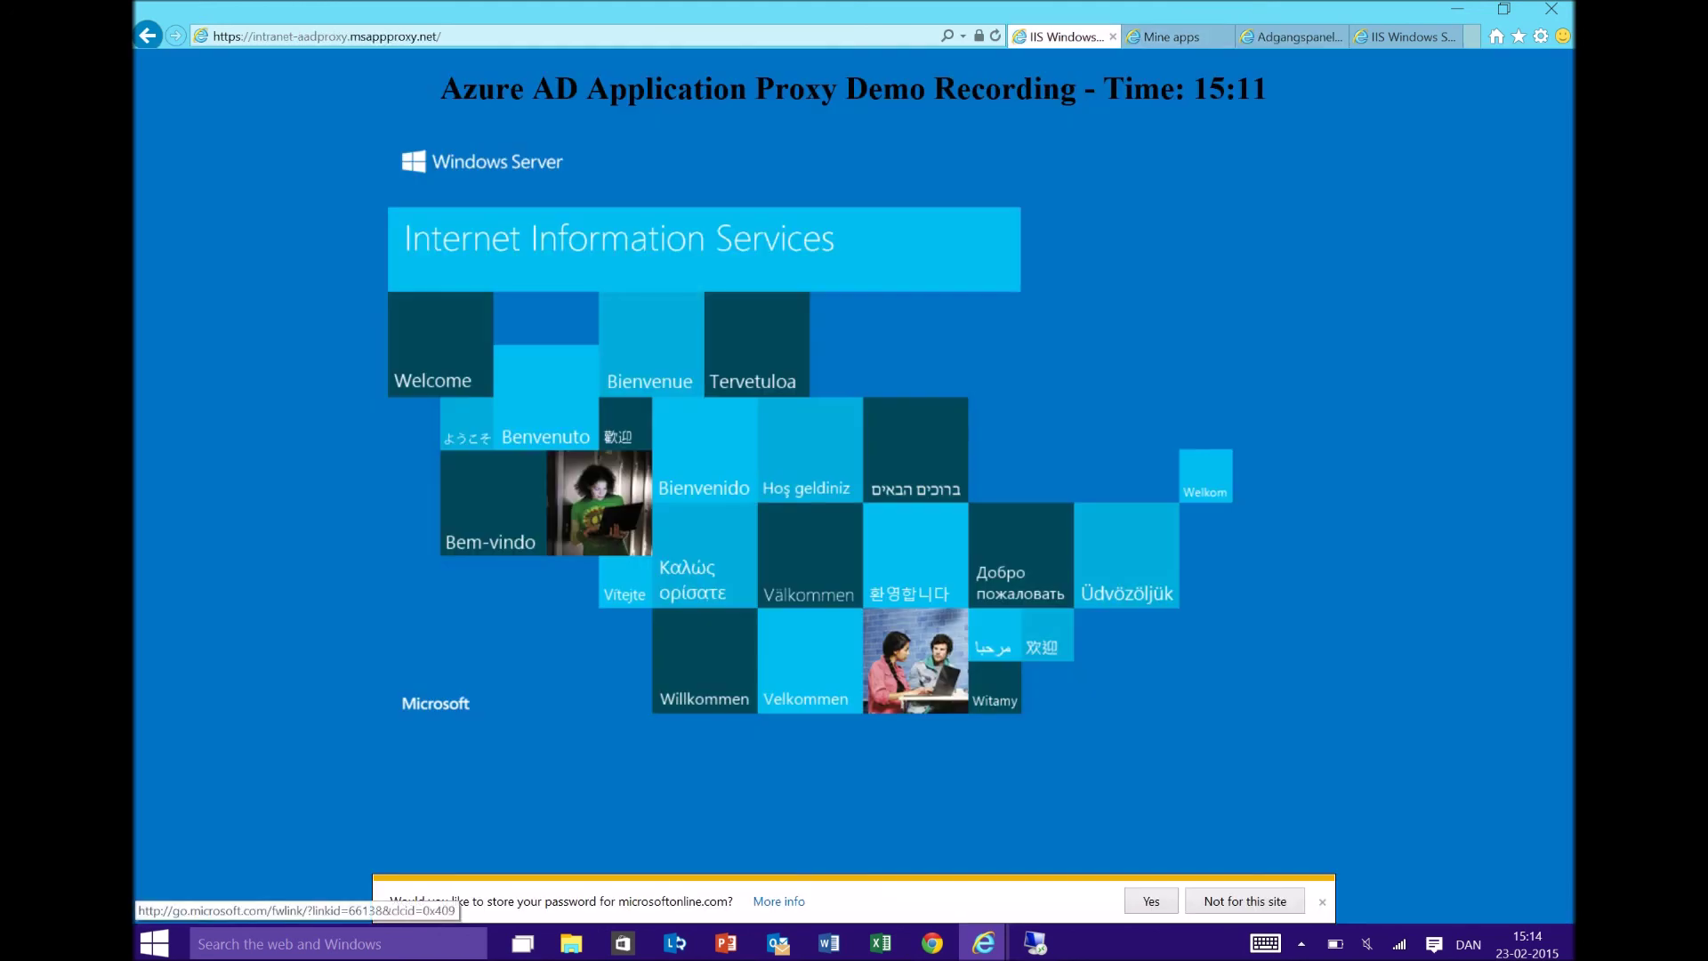